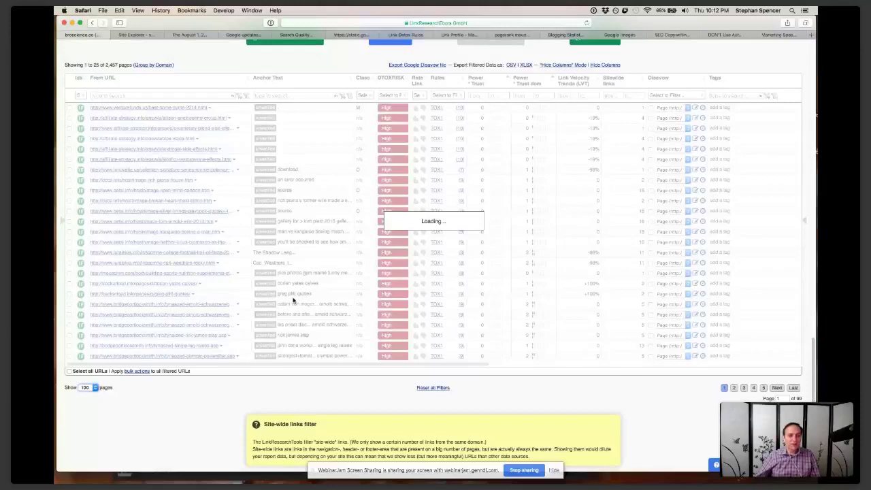
Scroll down the Link Detox list of high-risk, TOX1-flagged backlinks pointing to broscience.co
scroll(296, 326, "down", 3)
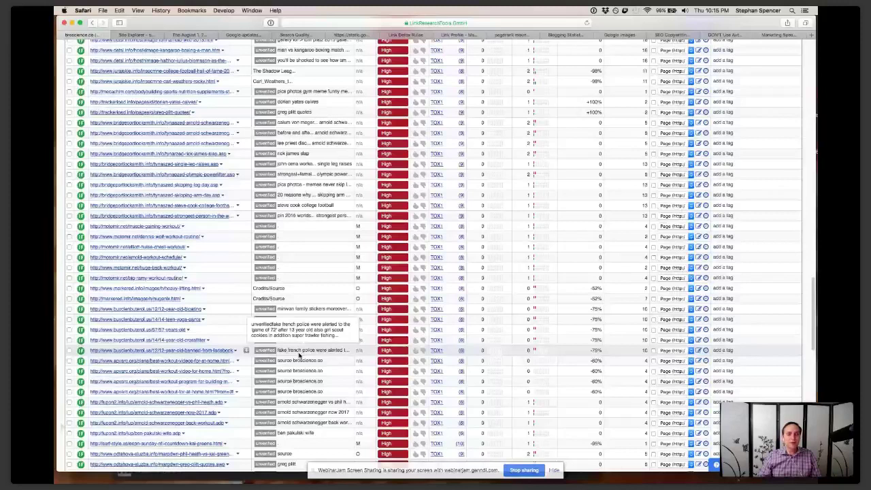
Open a new Safari tab on the Favorites page
key("super+t")
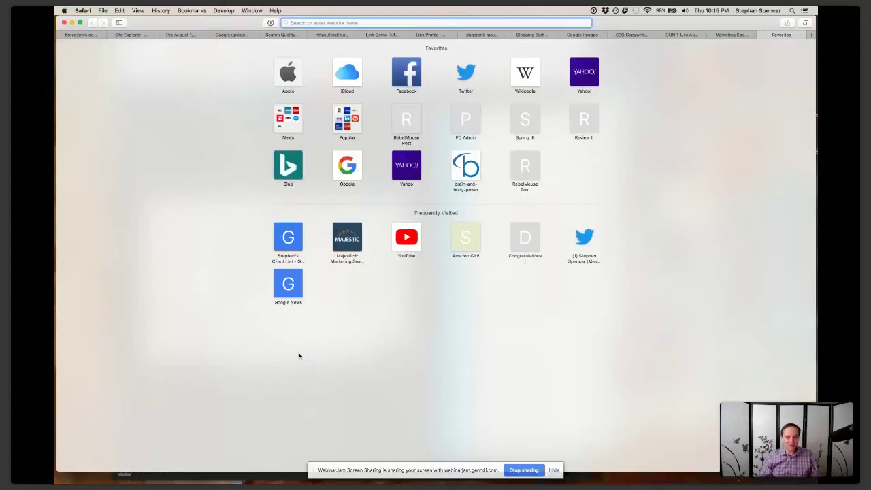
Load broscience.co/robots.txt in the new tab
type("g")
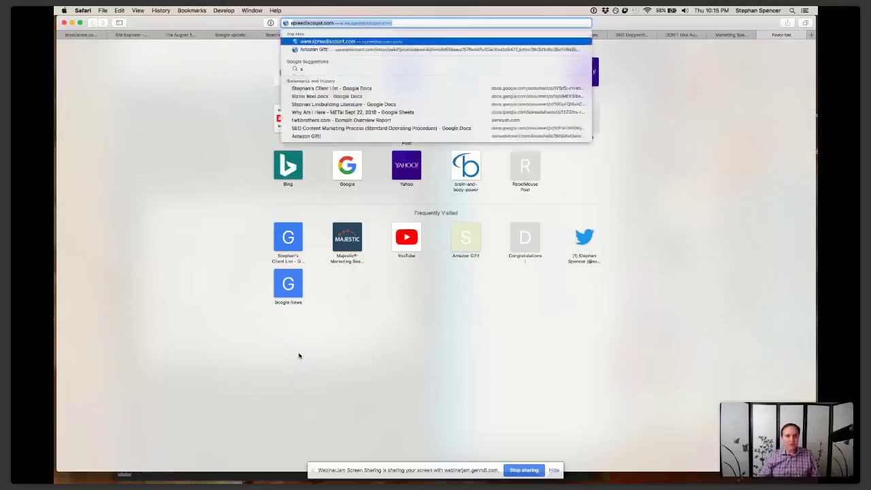
key("BackSpace")
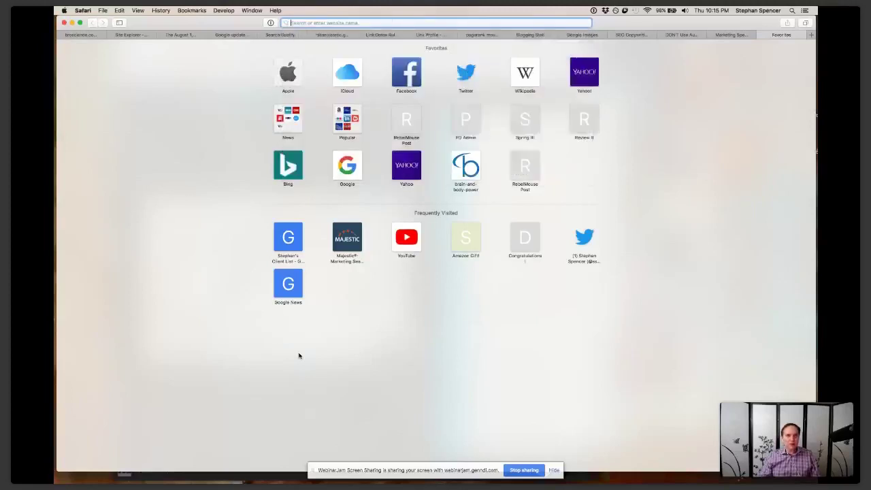
type("broscience.co")
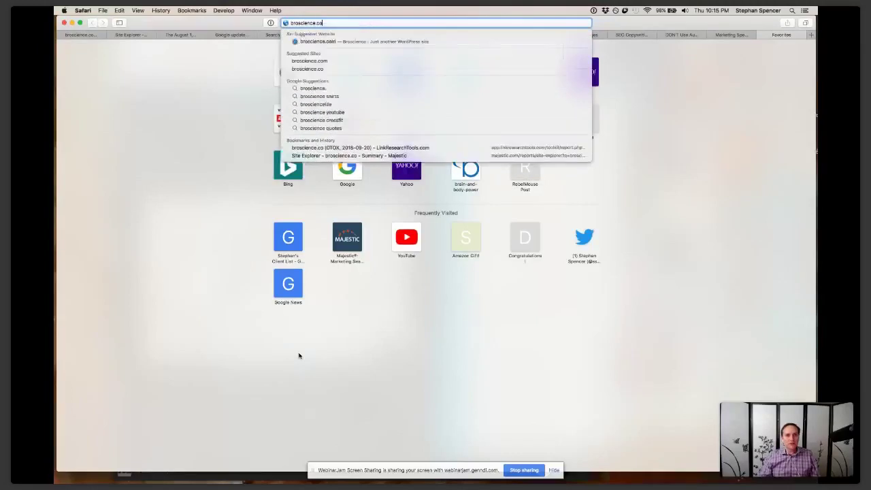
type("/robots.txt")
key("Return")
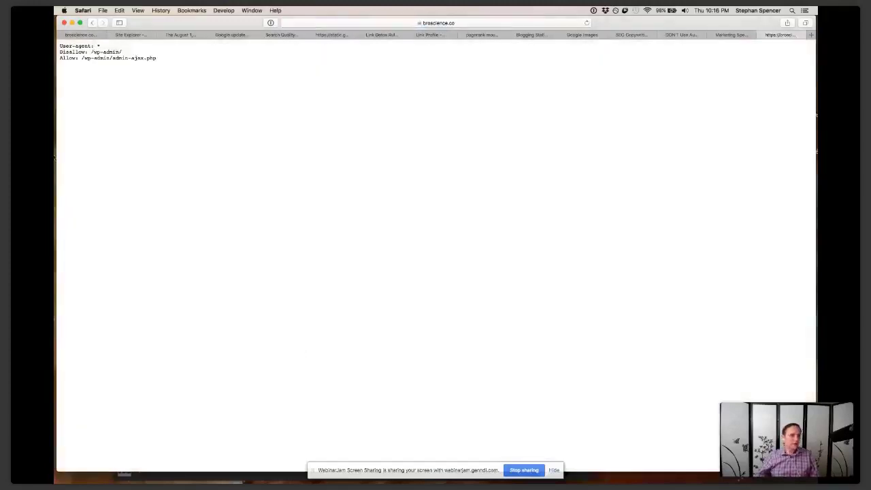
Review the robots.txt rules (Disallow /wp-admin/, Allow admin-ajax.php), then select the page address
left_click_drag(170, 64, 55, 45)
left_click(96, 75)
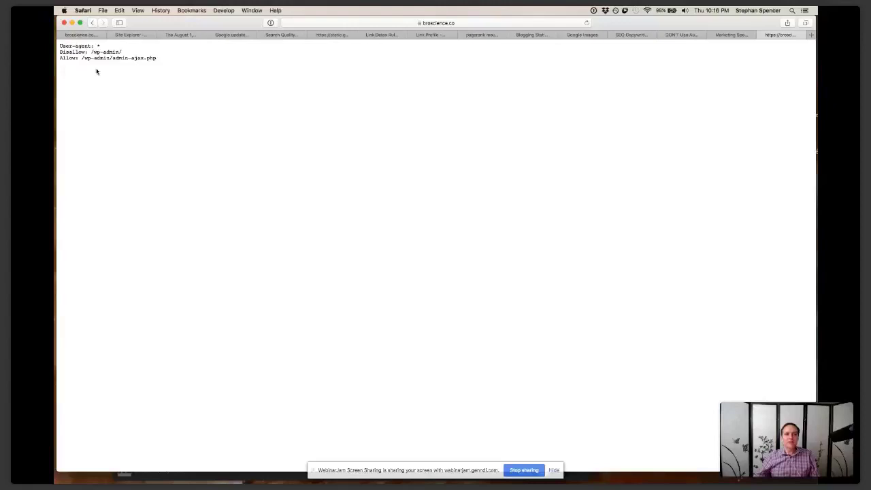
left_click(462, 24)
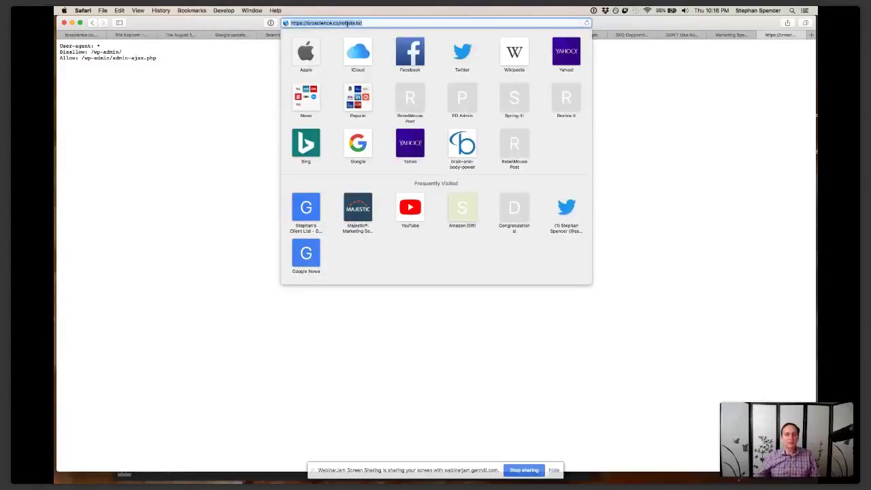
Load broscience.co/sitemap_index.xml, view its 1001-URL post sitemap, then return to the index
left_click(346, 23)
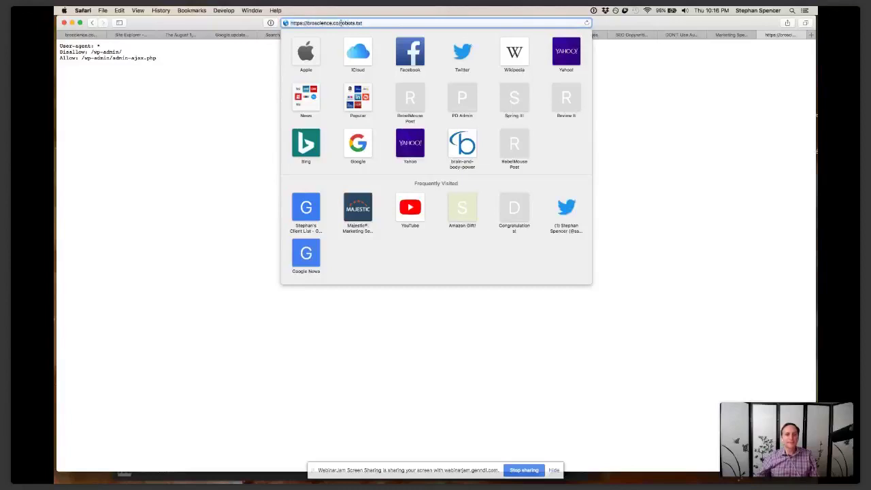
left_click_drag(340, 23, 362, 24)
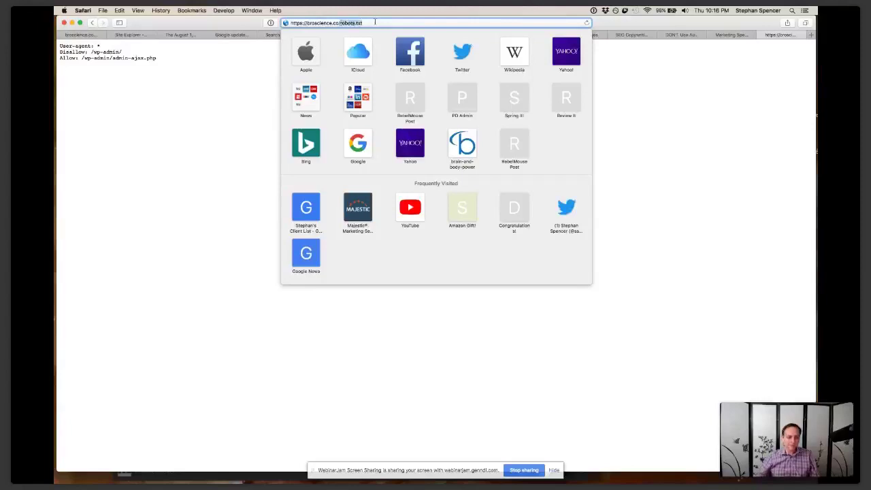
type("sitemaps")
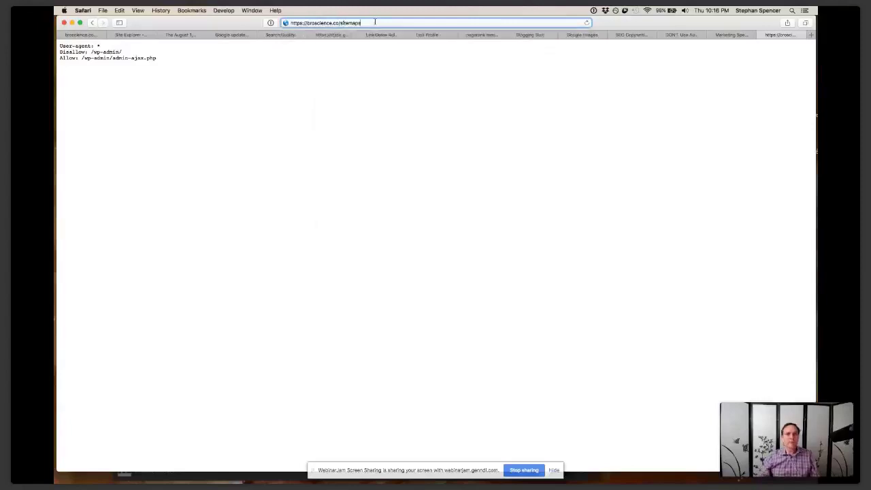
type(".xml")
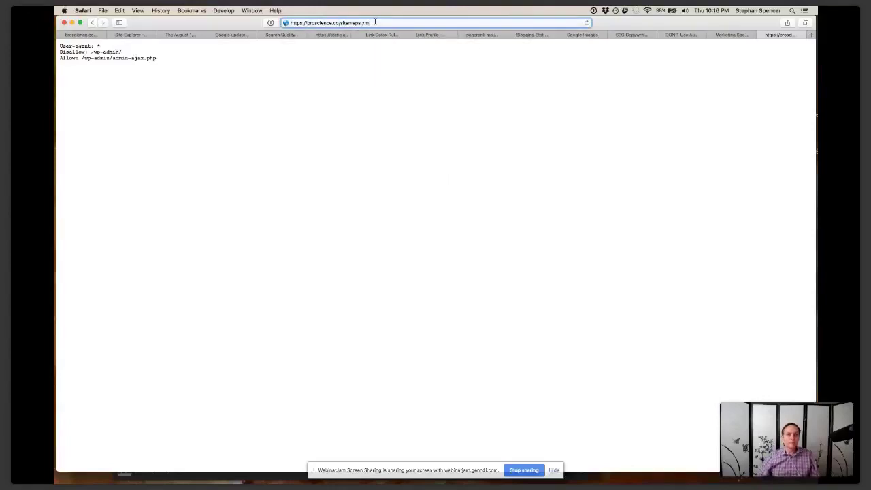
key("Left")
key("Left")
key("Left")
key("Left")
key("BackSpace")
type("_index")
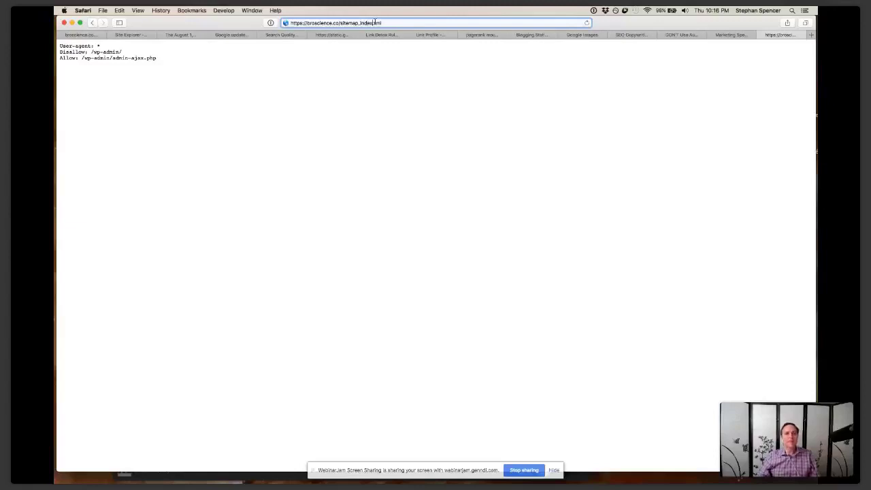
key("Return")
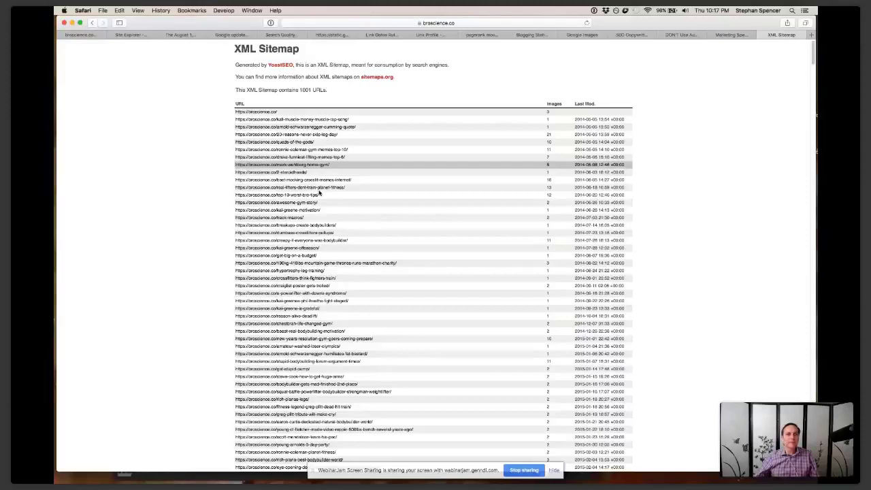
key("super+bracketleft")
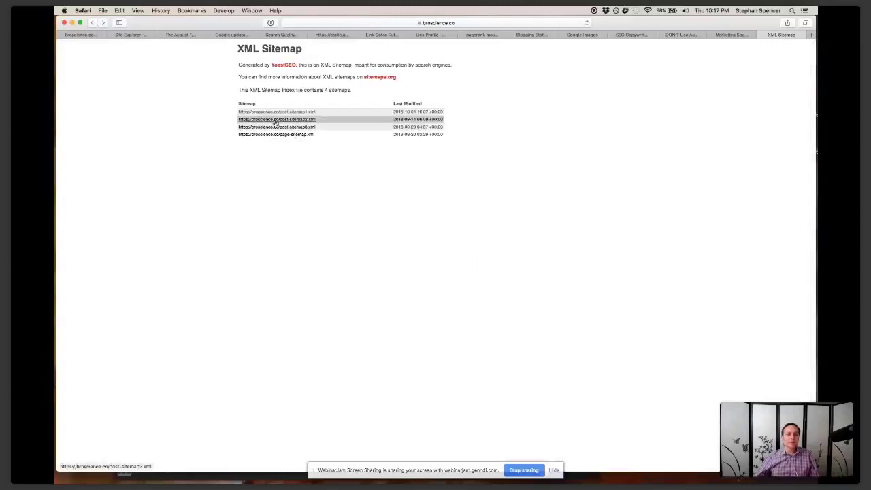
Open post-sitemap2.xml and browse its listed URLs
left_click(275, 122)
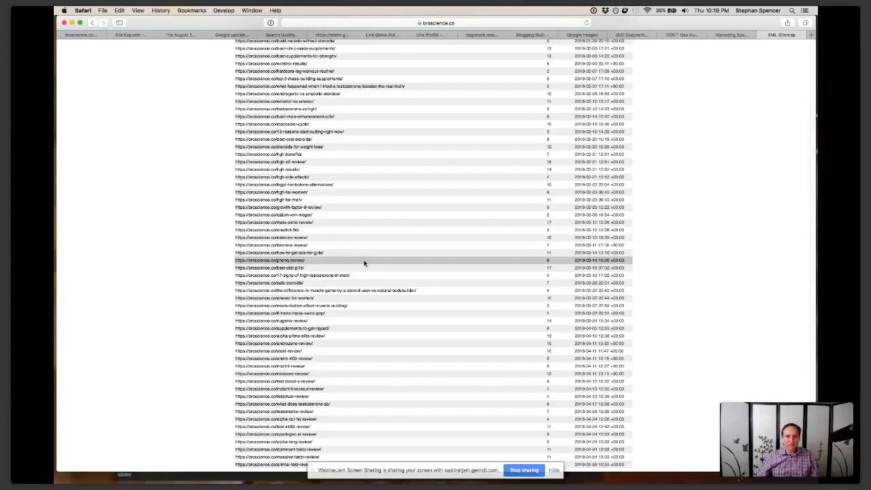
Open a new tab and enter semrush.com as the address
key("super+t")
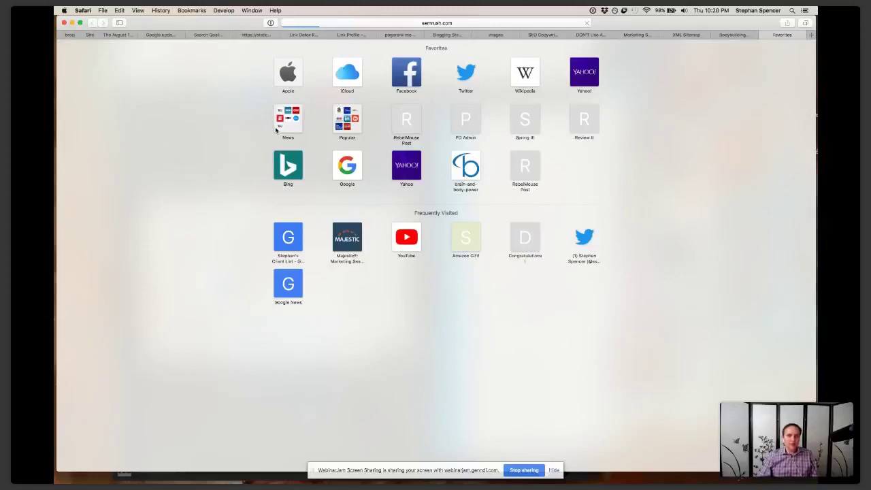
Load ahrefs.com in a fresh tab to show the Ahrefs dashboard
key("super+l")
key("super+t")
type("shre")
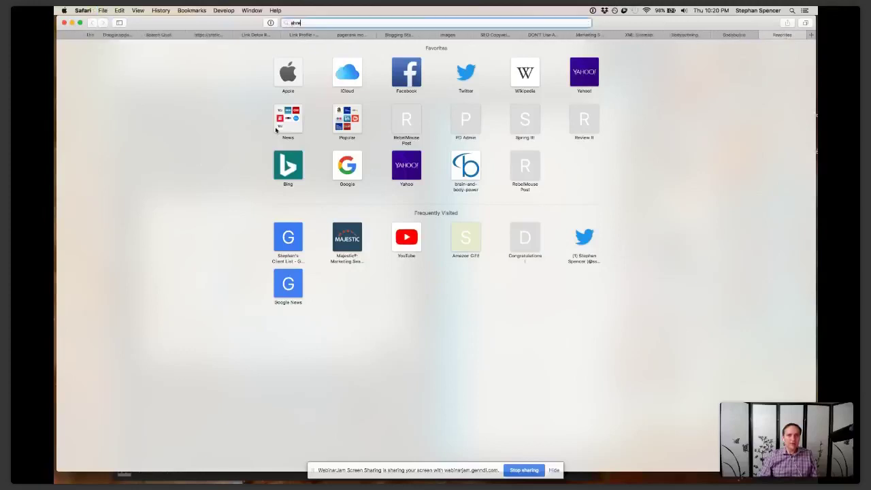
type("fs.com")
key("Return")
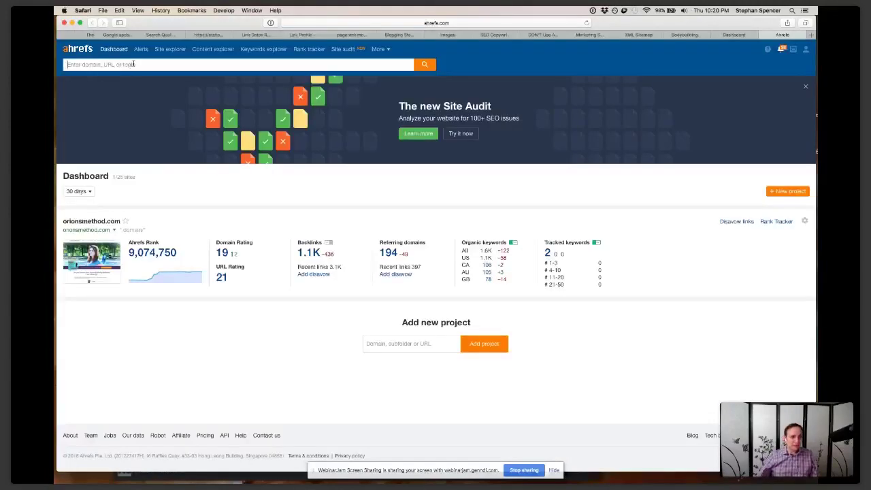
Look up broscience.co in Site Explorer, showing DR 43, 26.6K backlinks and 99.6K traffic
left_click(133, 64)
type("bropcle")
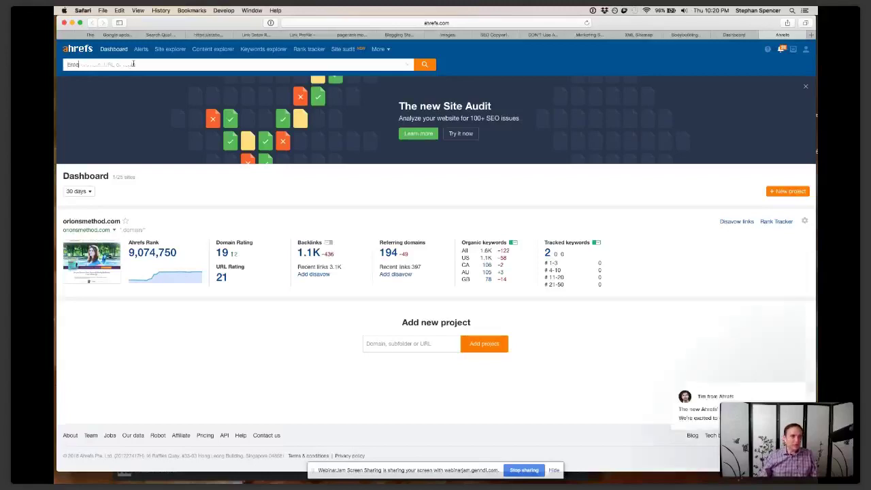
type("nce.co")
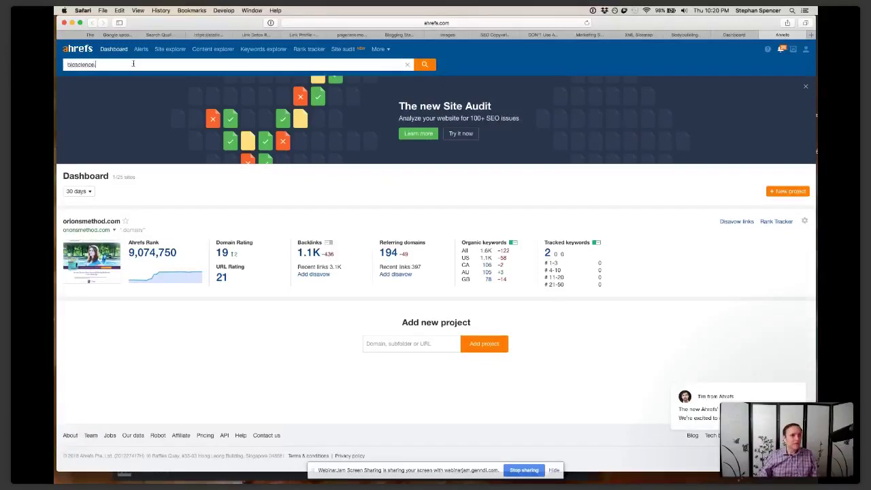
key("BackSpace")
key("BackSpace")
type("s")
type("o")
key("Return")
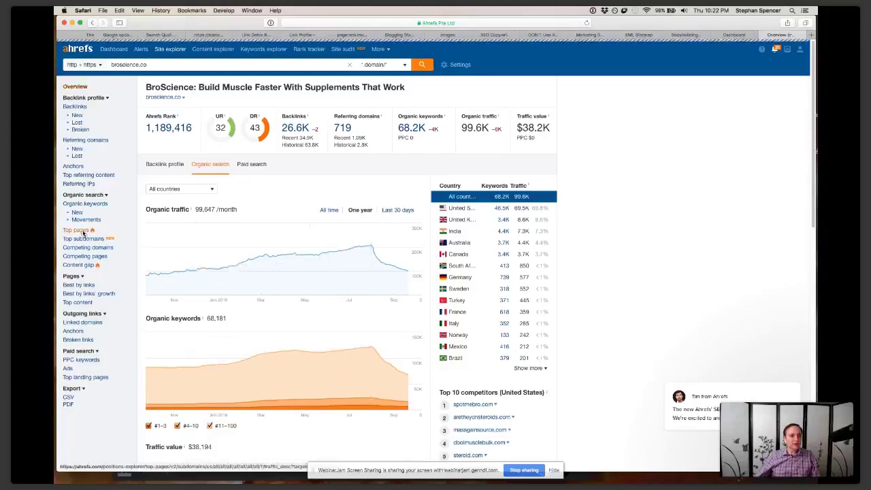
Open broscience.co's Top Pages report, led by /best-steroids/ with 3,888 traffic
left_click(84, 233)
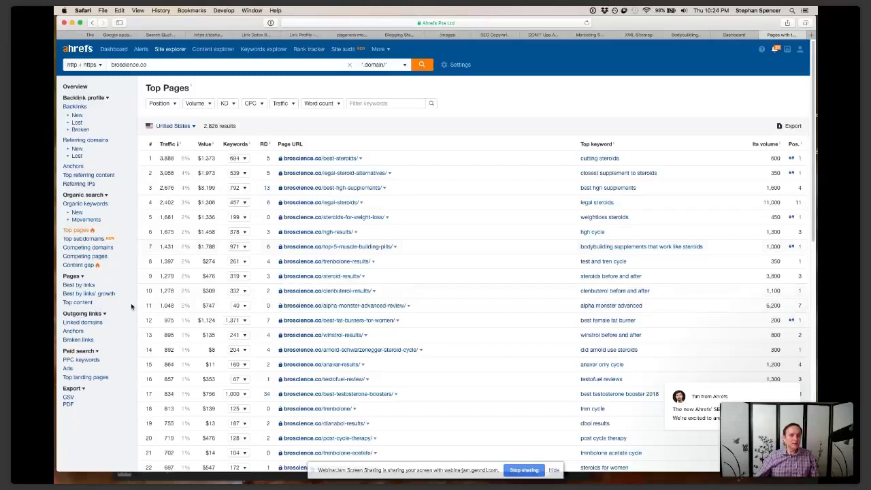
Switch from Safari to the WebinarJam live broadcast window in Chrome
key("super+Tab")
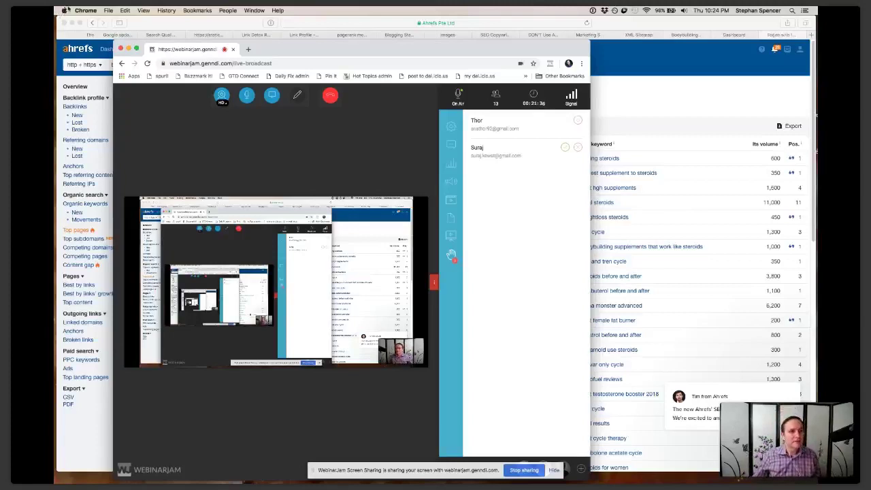
Open macOS System Preferences from the Apple menu over the WebinarJam broadcast
left_click(64, 10)
left_click(75, 35)
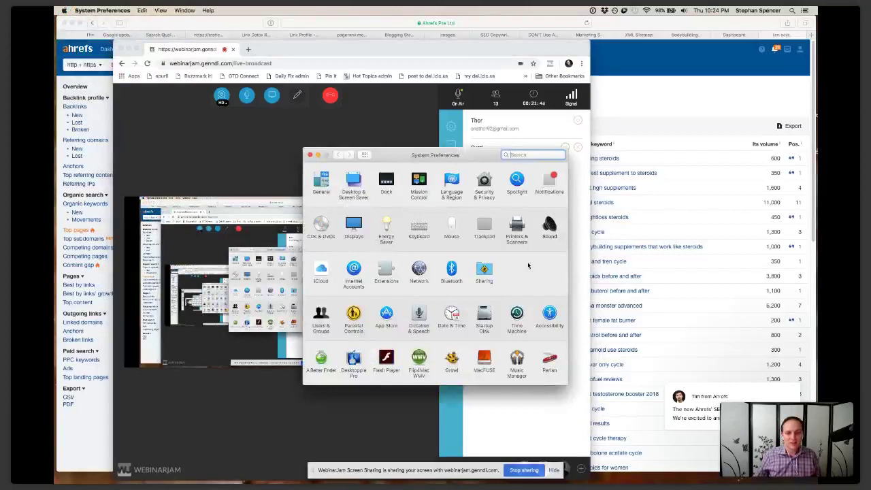
Switch the Sound input from External Microphone to PreSonus Studio 26, then close System Preferences
left_click(549, 226)
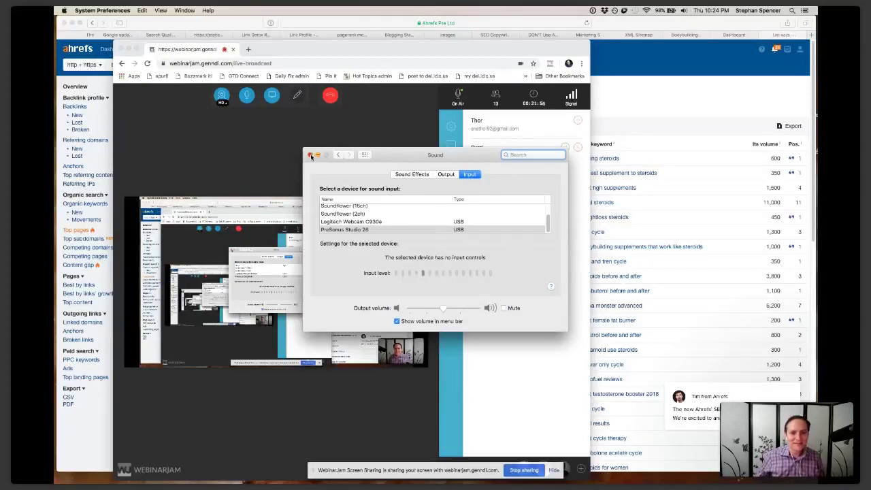
scroll(353, 225, "up", 2)
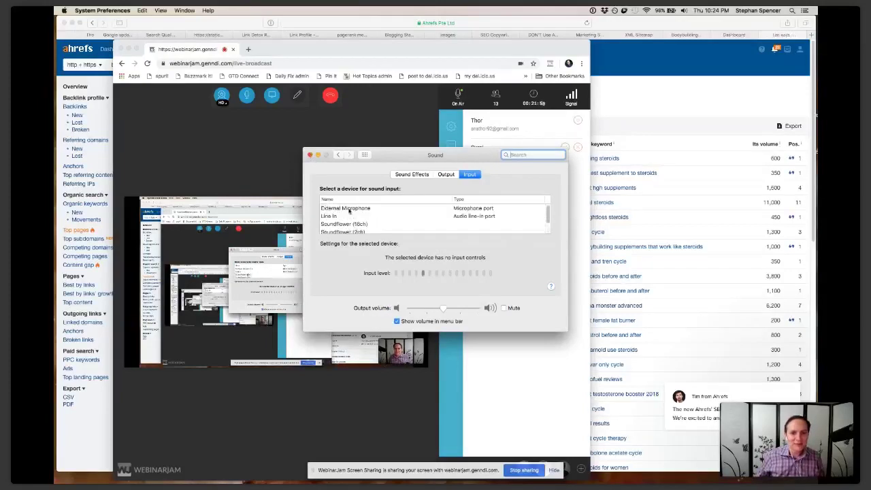
left_click(349, 209)
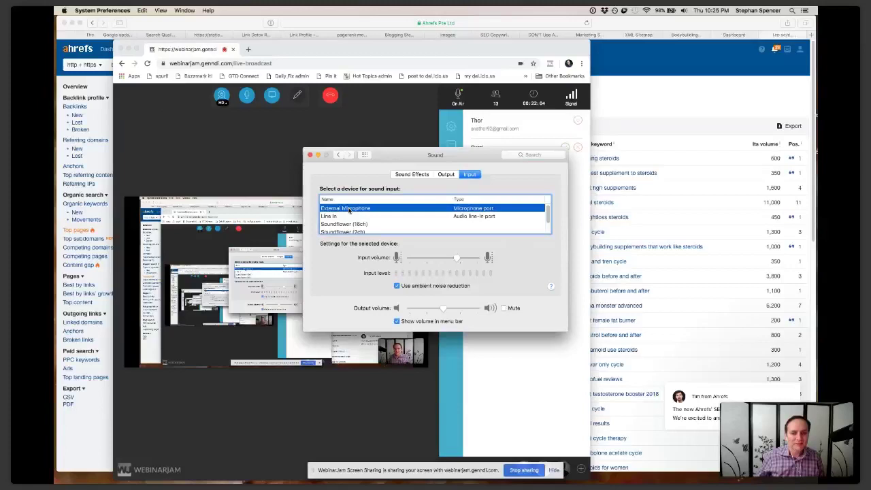
scroll(347, 215, "down", 2)
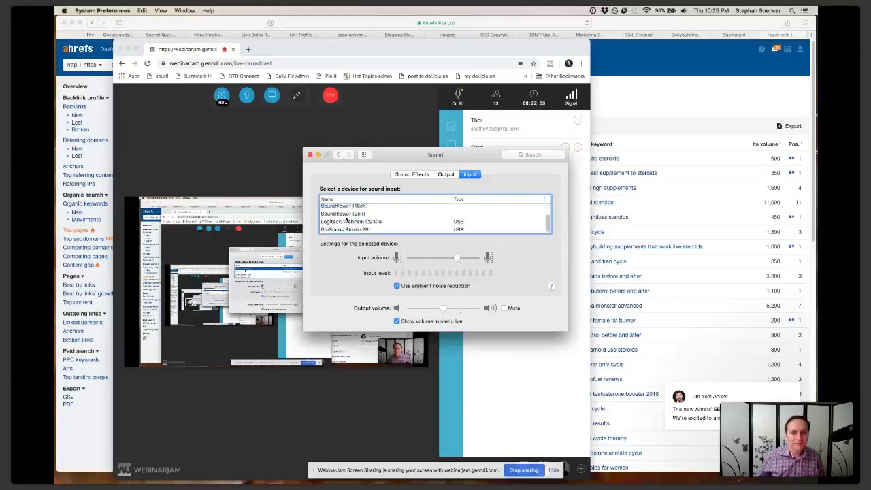
left_click(346, 230)
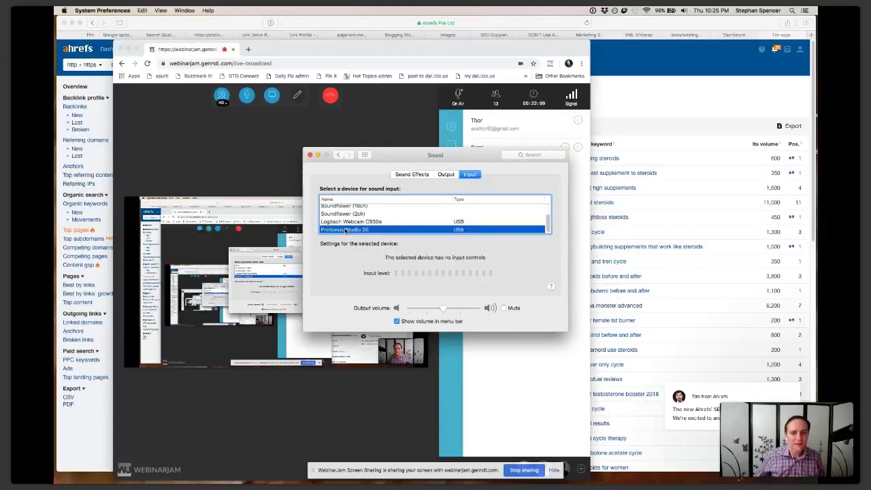
left_click(309, 155)
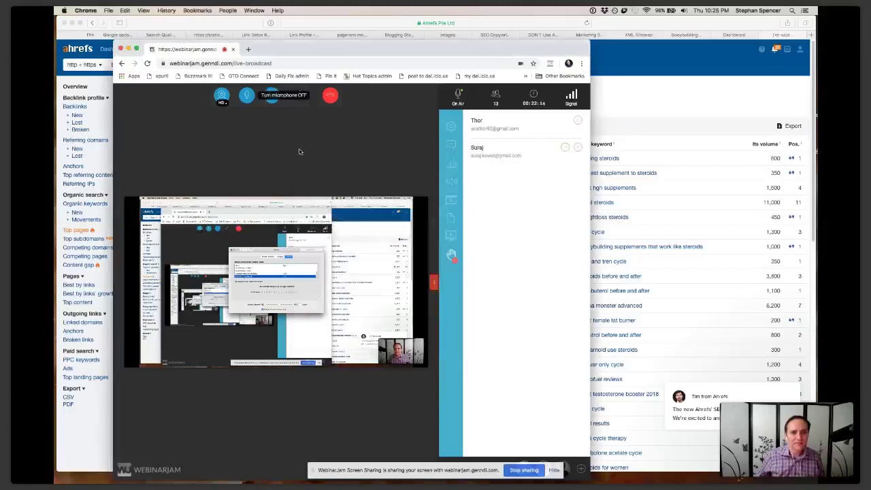
Turn the WebinarJam microphone off and back on, then select the broadcast page's address
left_click(247, 97)
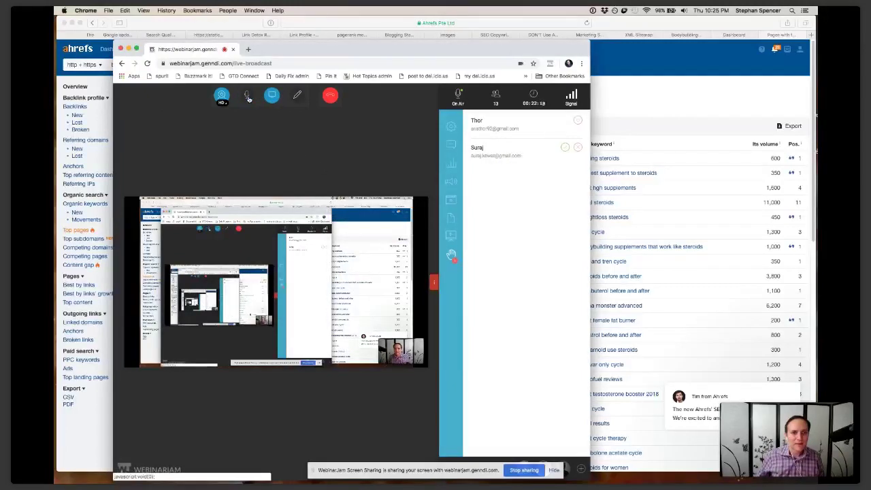
left_click(248, 96)
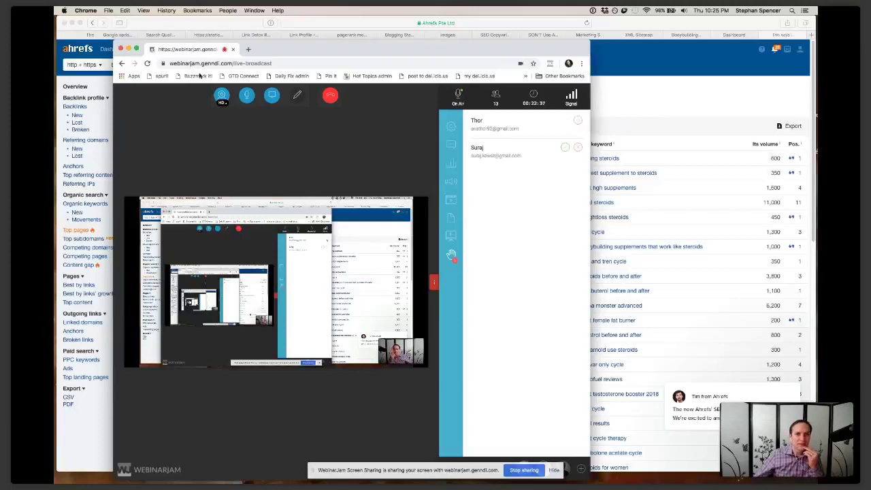
left_click(163, 63)
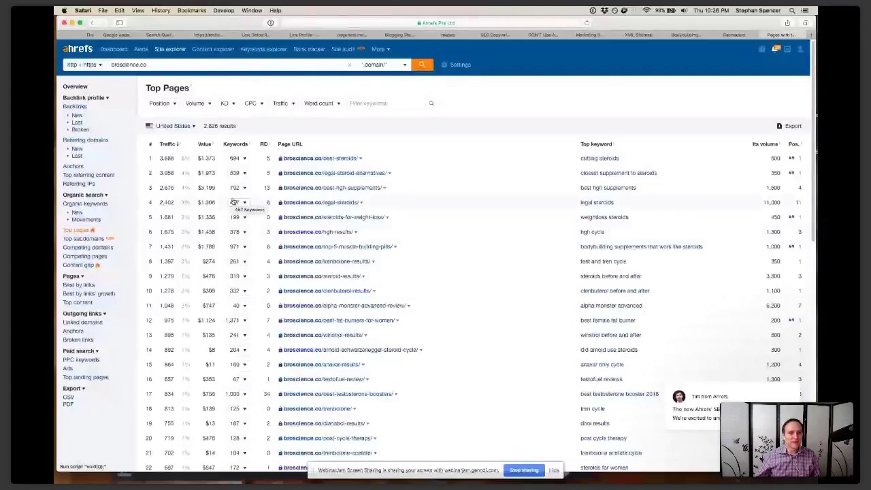
left_click(80, 286)
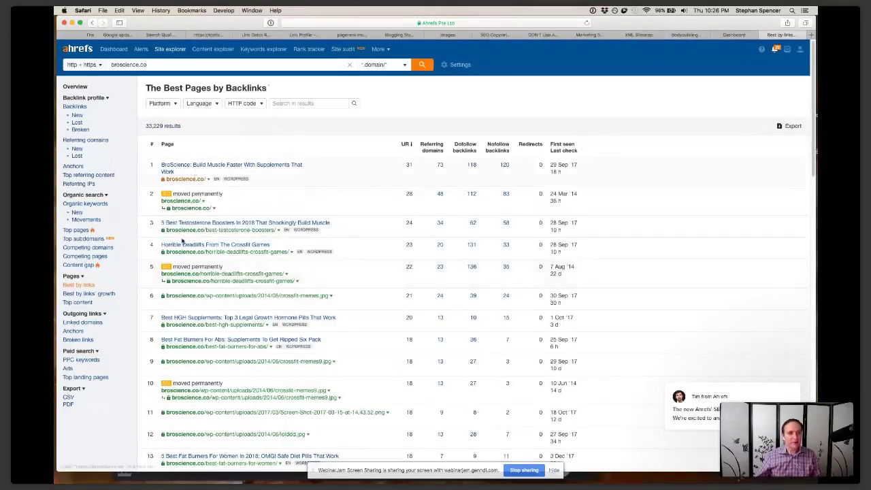
scroll(194, 287, "down", 1)
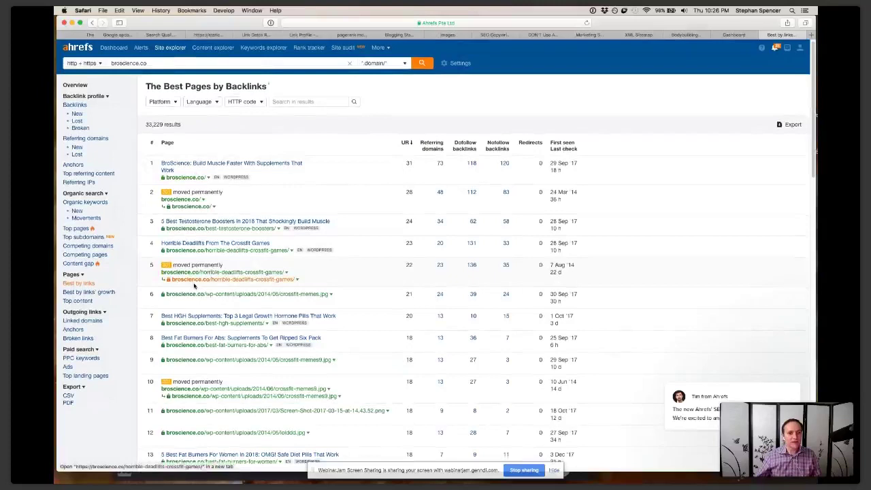
scroll(194, 287, "down", 2)
scroll(194, 286, "down", 1)
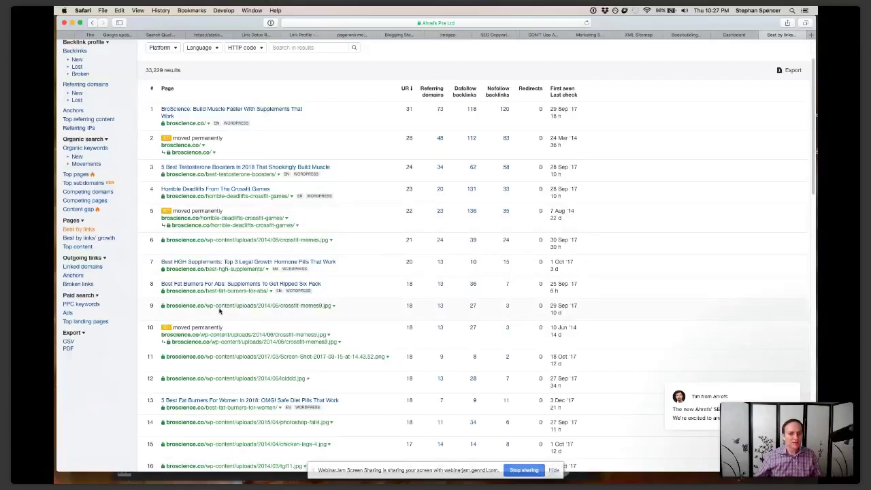
scroll(219, 311, "down", 1)
scroll(219, 311, "up", 3)
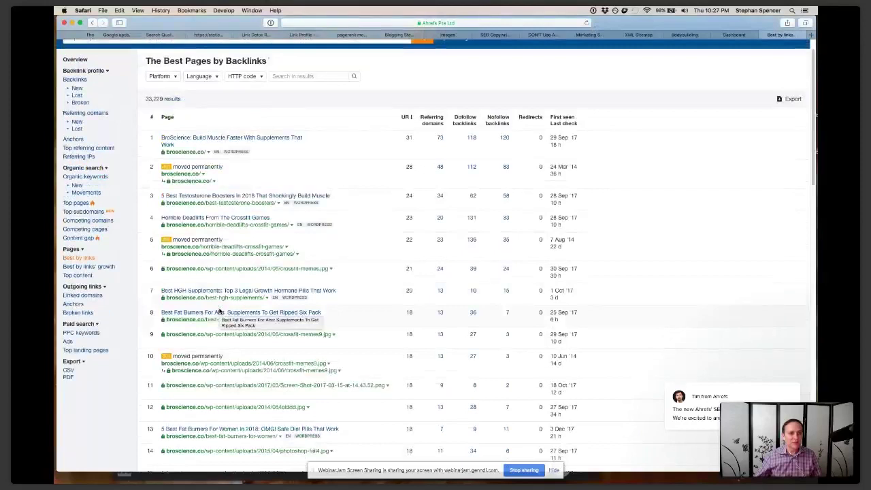
scroll(219, 311, "down", 2)
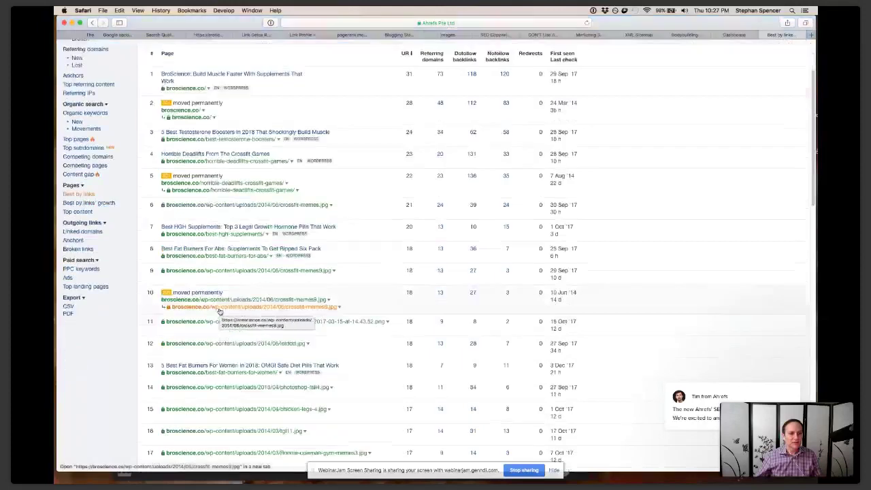
scroll(219, 311, "down", 1)
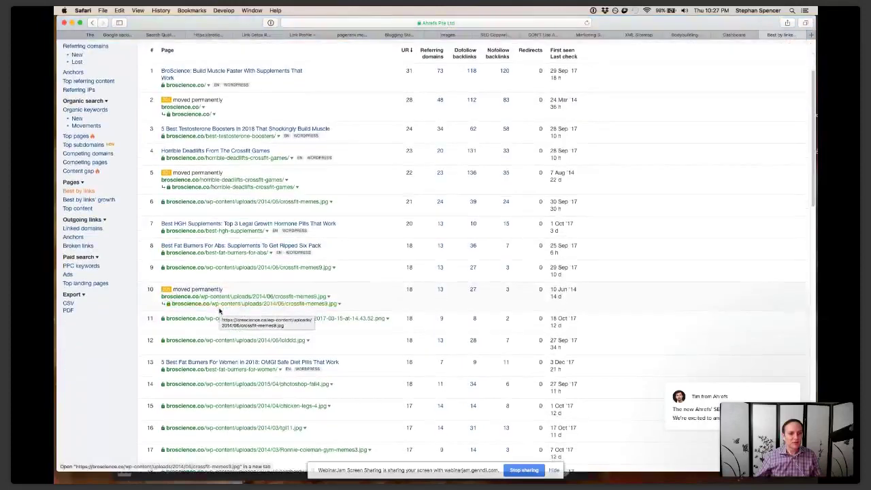
scroll(219, 311, "down", 1)
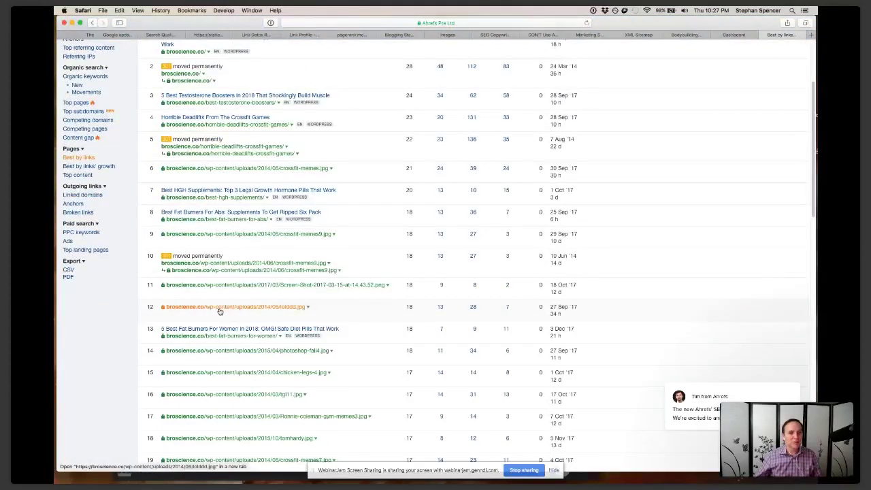
scroll(219, 311, "up", 4)
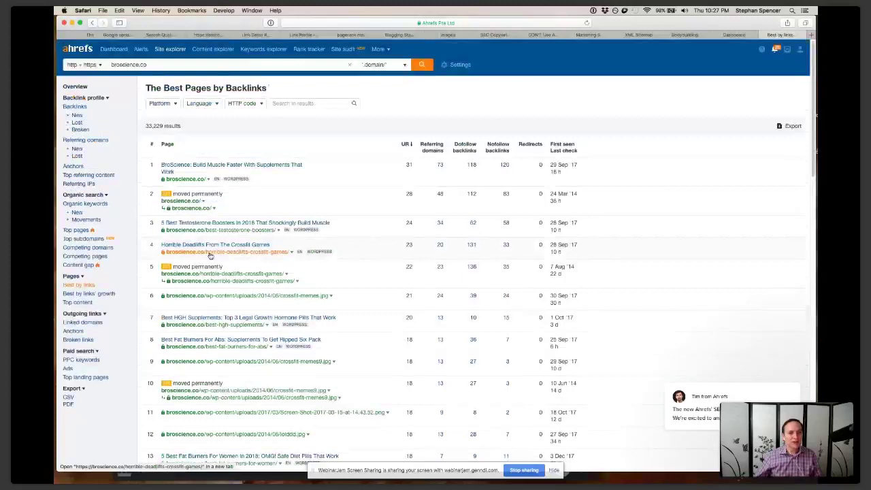
Open the Horrible Deadlifts From The Crossfit Games article in a new tab and scroll through it
left_click(210, 253, "super")
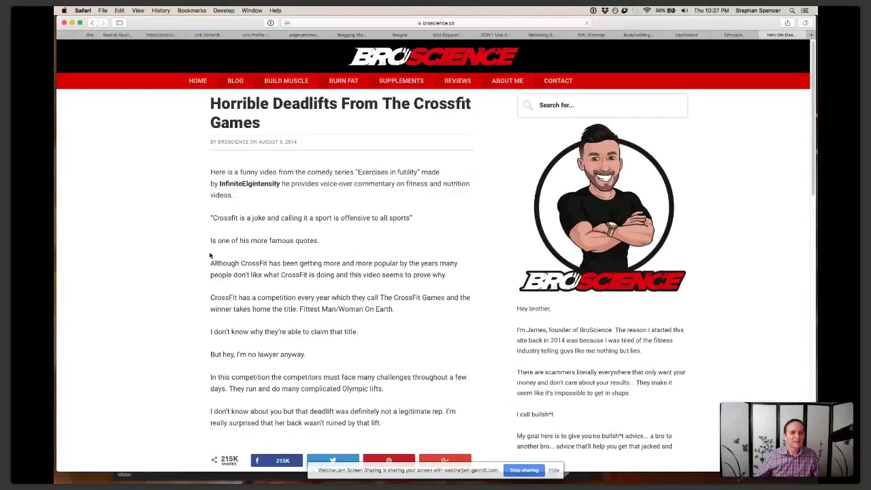
scroll(174, 298, "down", 10)
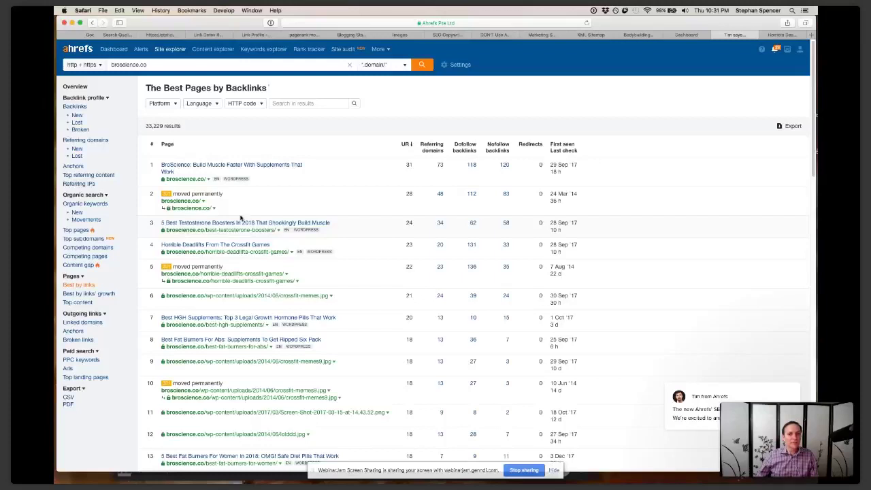
Scroll the Best by links table and open the best-hgh-supplements page in a new tab
scroll(244, 224, "down", 3)
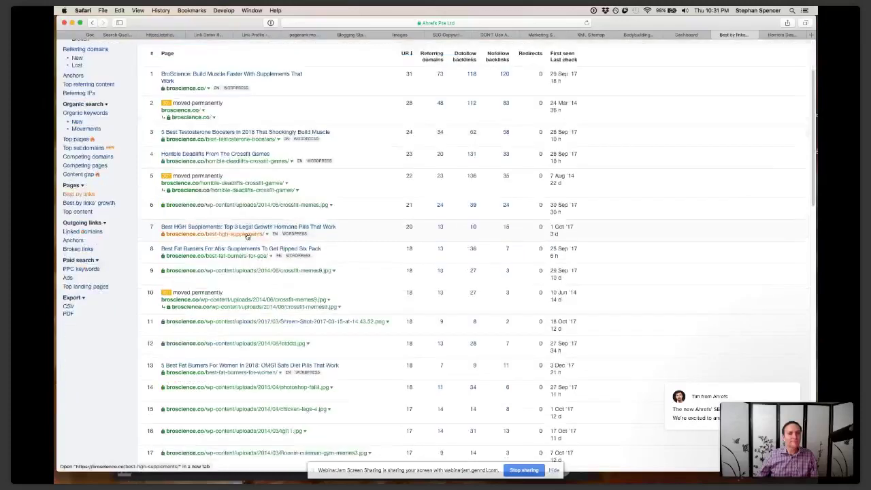
left_click(247, 234, "super")
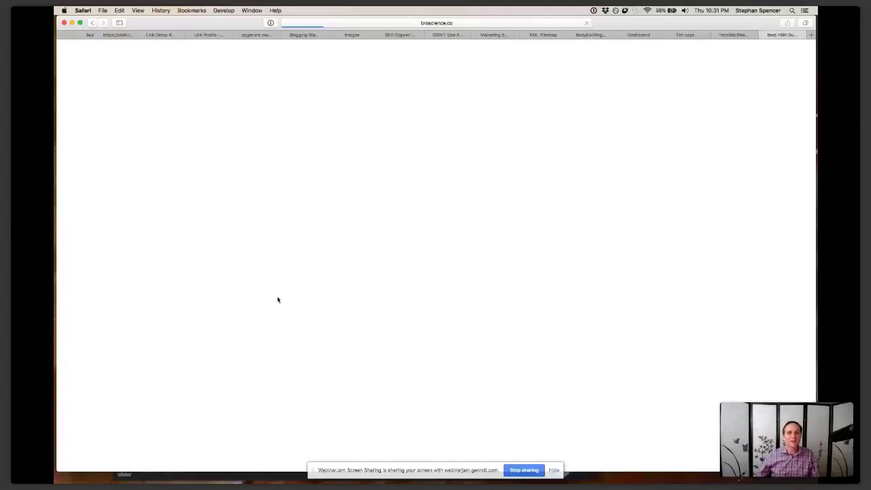
Switch to another open Safari tab with Cmd+8
key("super+8")
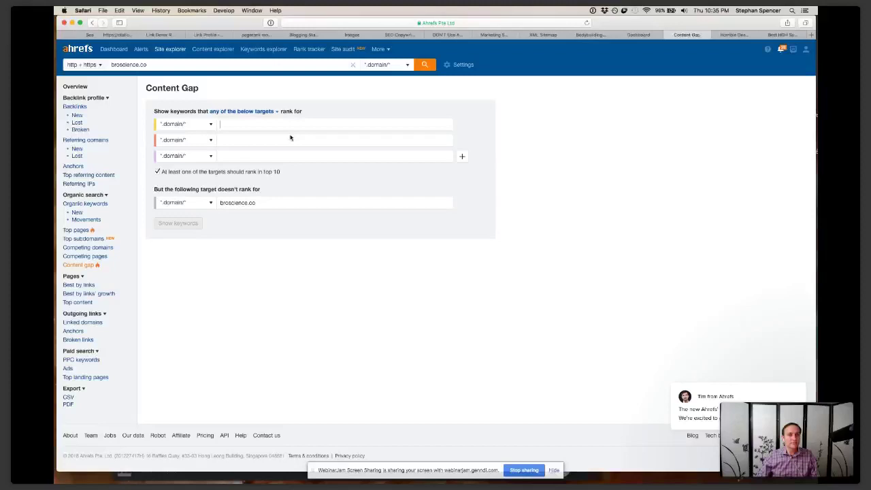
Open a new Safari tab to search for 'testosterone'
key("super+t")
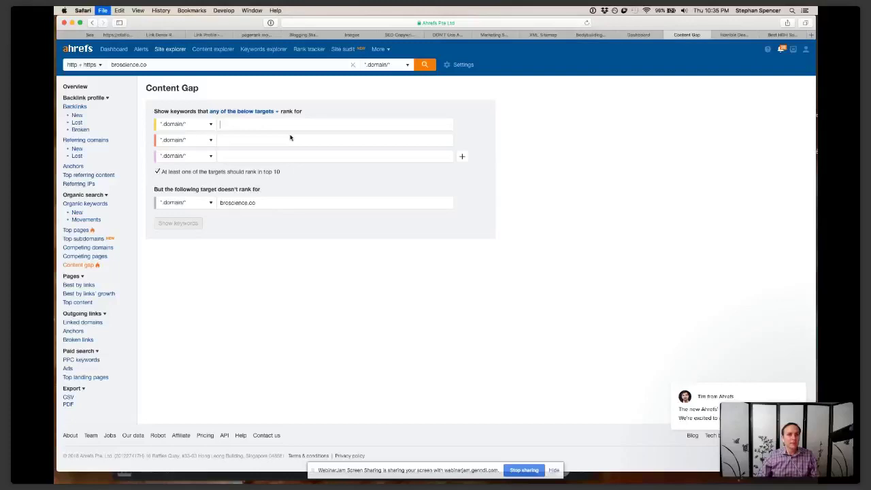
key("super+t")
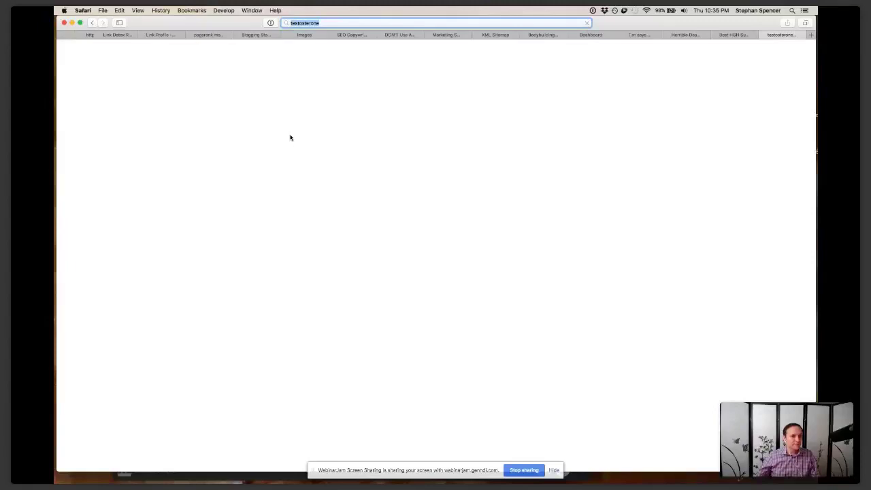
Scroll through the Google results for 'legal steroids', led by Iron Junkies' article
scroll(100, 277, "down", 5)
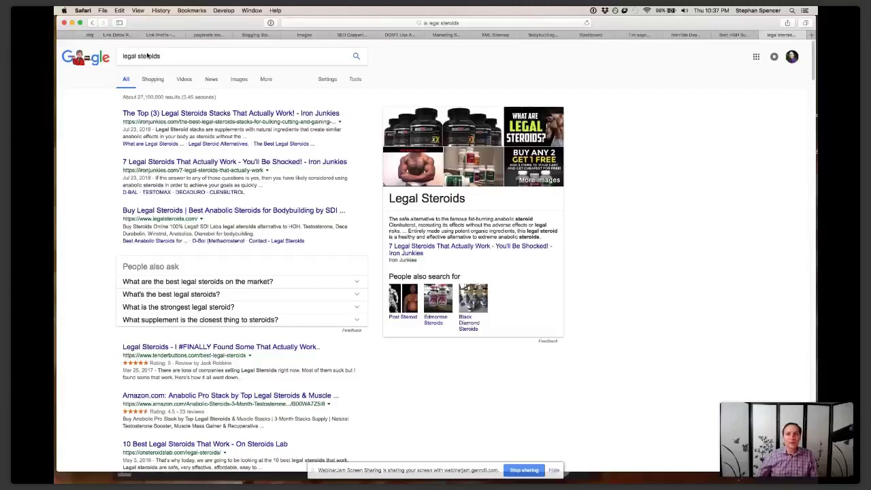
Back in the Content Gap tab, enter menshealth.com and ironjunkies.com in the first two target fields
left_click(733, 34)
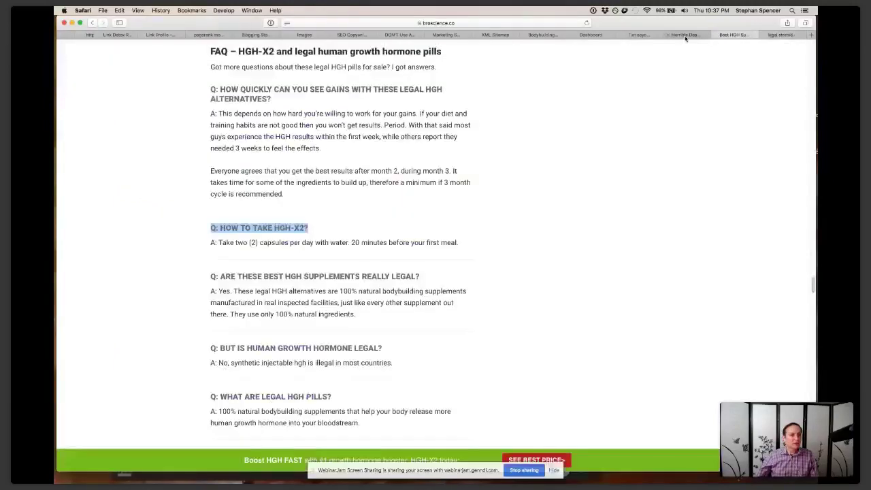
left_click(639, 34)
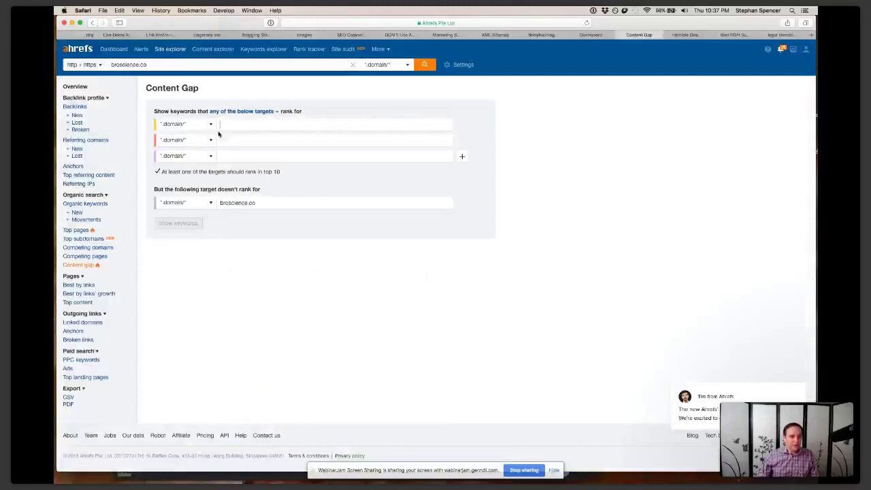
type("menshealth.com")
left_click(228, 141)
type("lronjunkies.com")
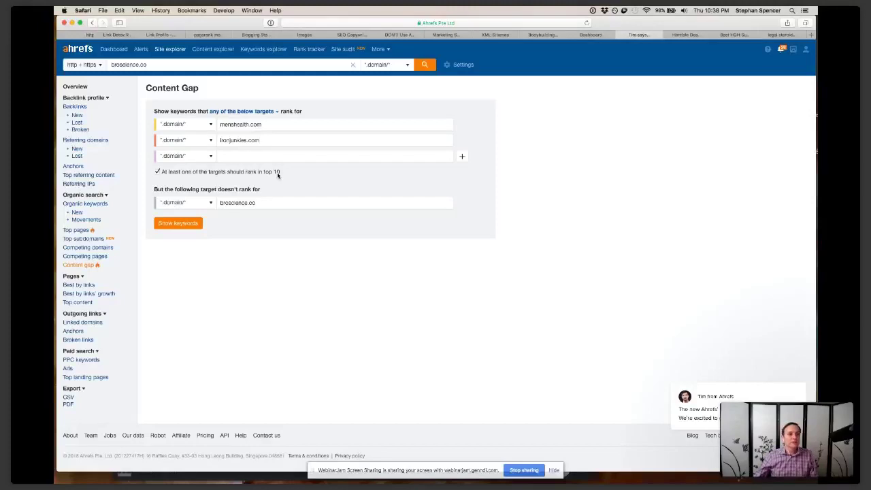
Show keywords and scroll the 120,251 results, topped by creatine at 166,000 volume
left_click(180, 223)
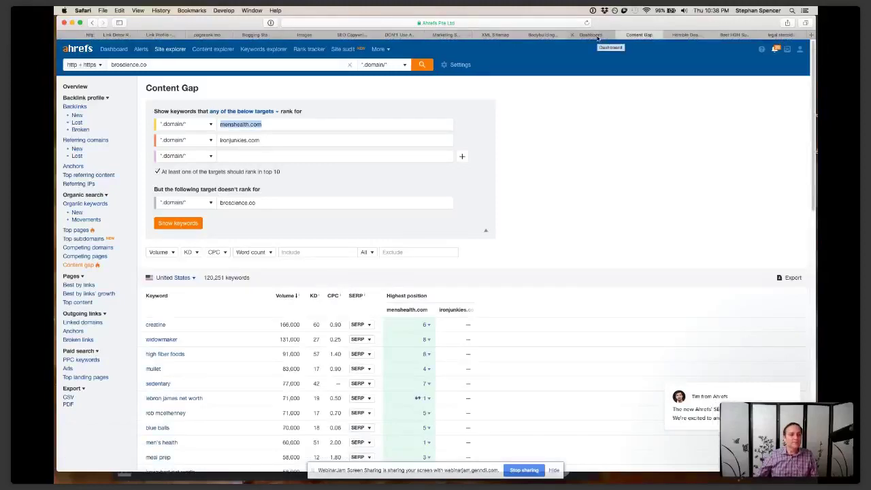
scroll(453, 236, "down", 2)
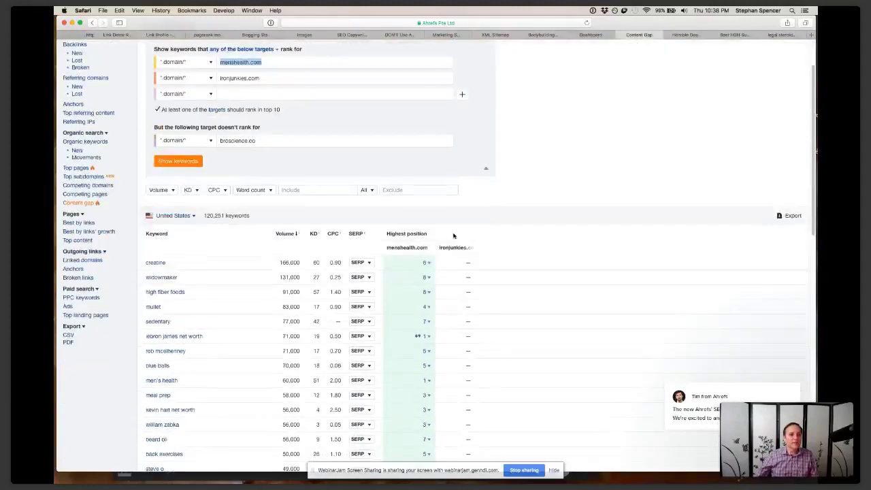
scroll(453, 235, "down", 2)
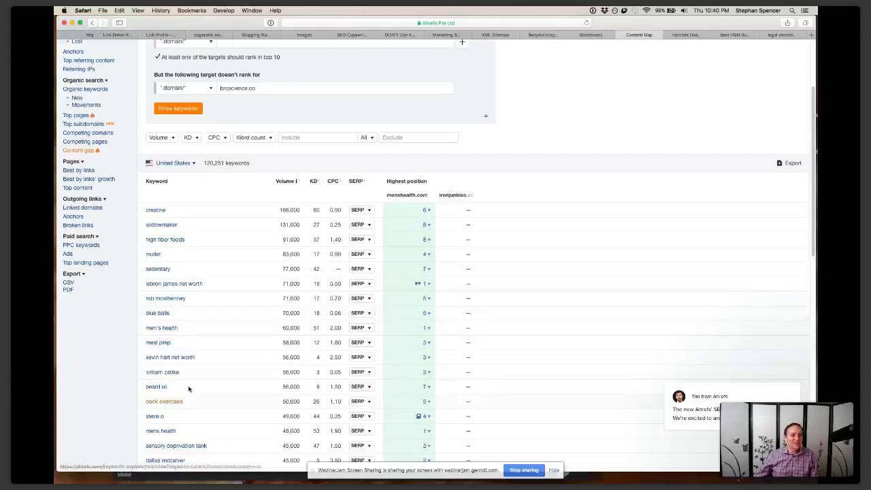
scroll(194, 272, "down", 2)
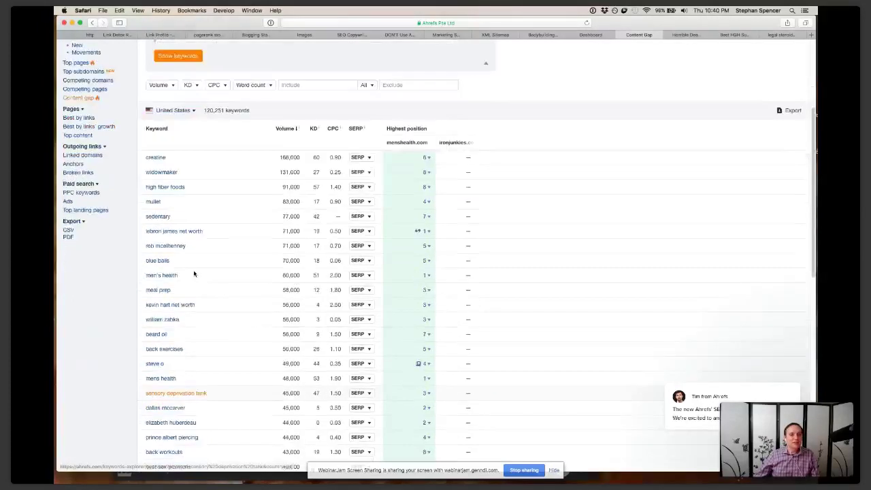
scroll(193, 273, "up", 5)
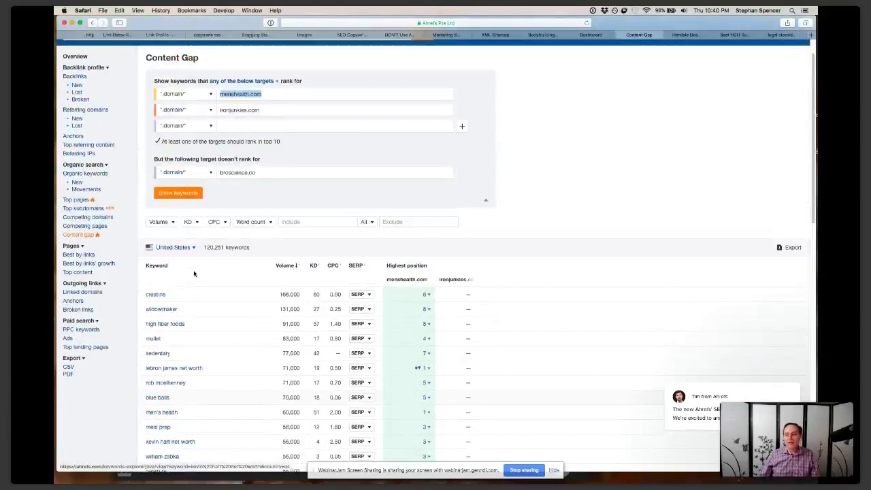
scroll(194, 273, "up", 1)
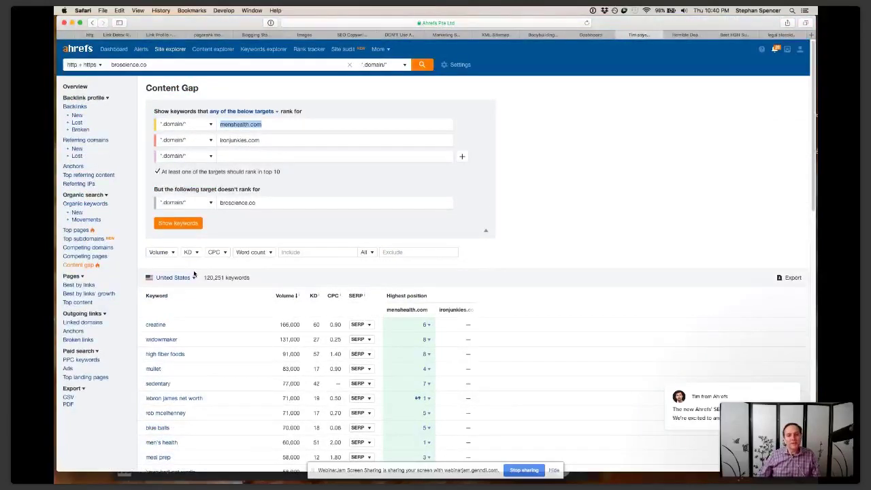
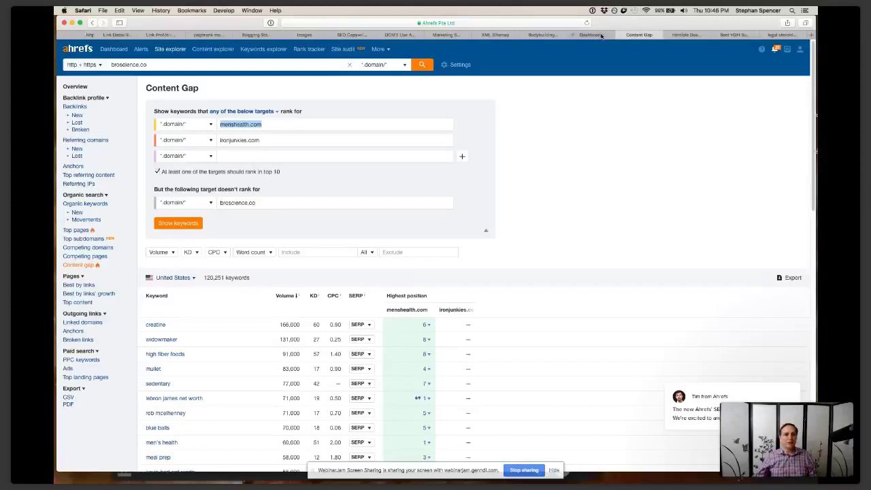
Switch from Ahrefs' Content Gap report to the SEMrush tab showing broscience.co's Domain Overview
left_click(599, 35)
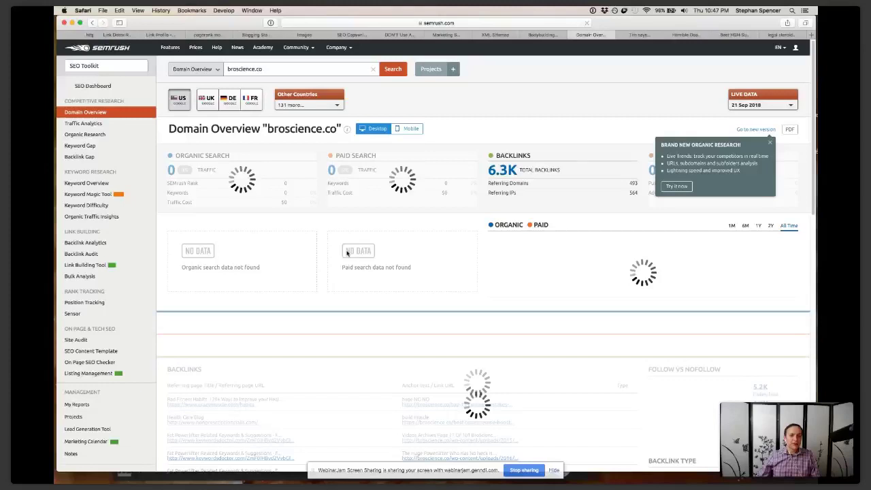
Return to SEMrush's Organic Research Positions report for broscience.co, showing 22.8K keywords
key("super+bracketleft")
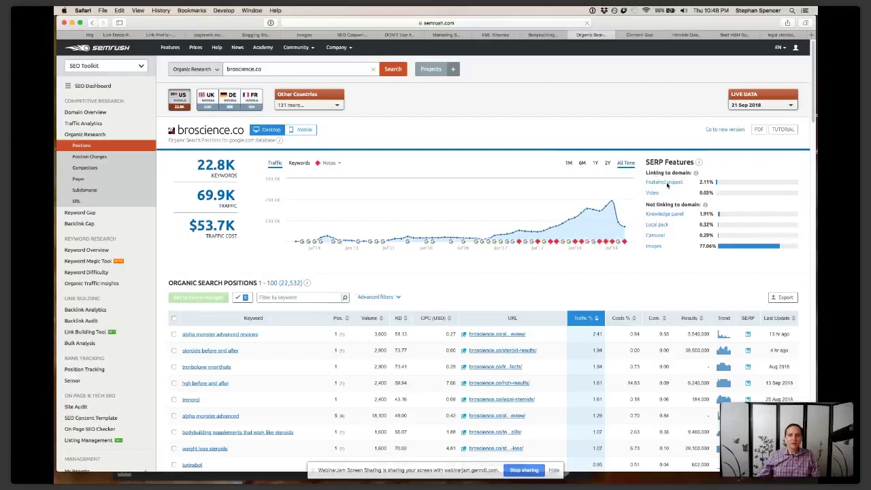
Filter broscience.co's ranking keywords to those with a featured snippet
left_click(666, 183)
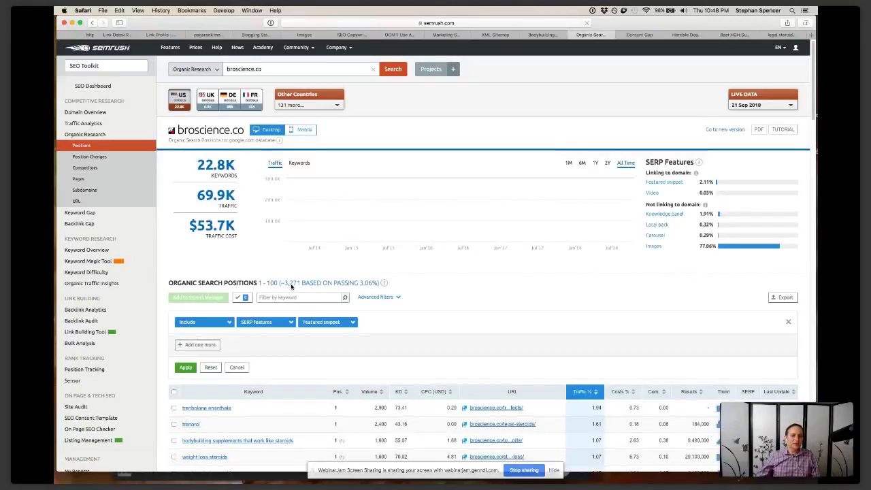
scroll(331, 391, "down", 1)
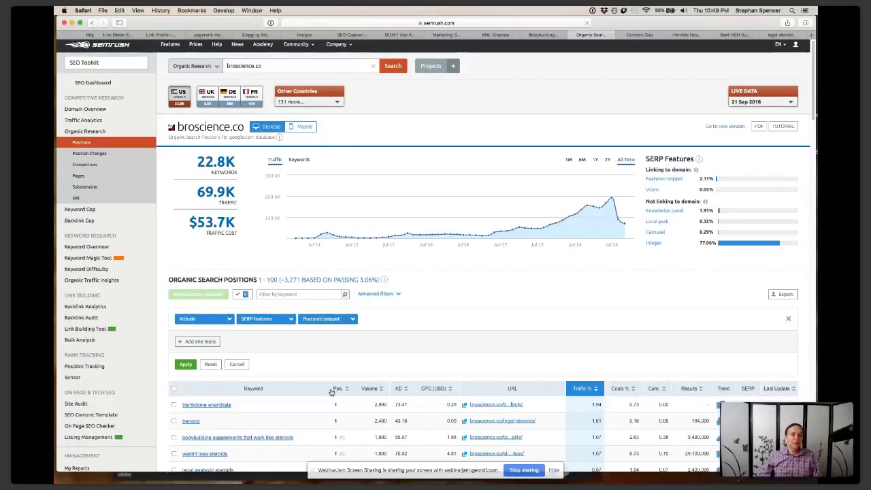
scroll(367, 151, "down", 5)
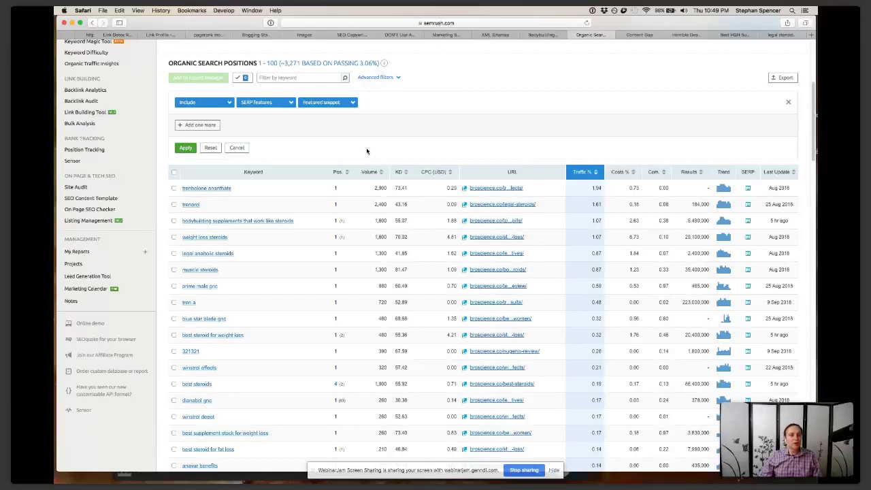
key("super+t")
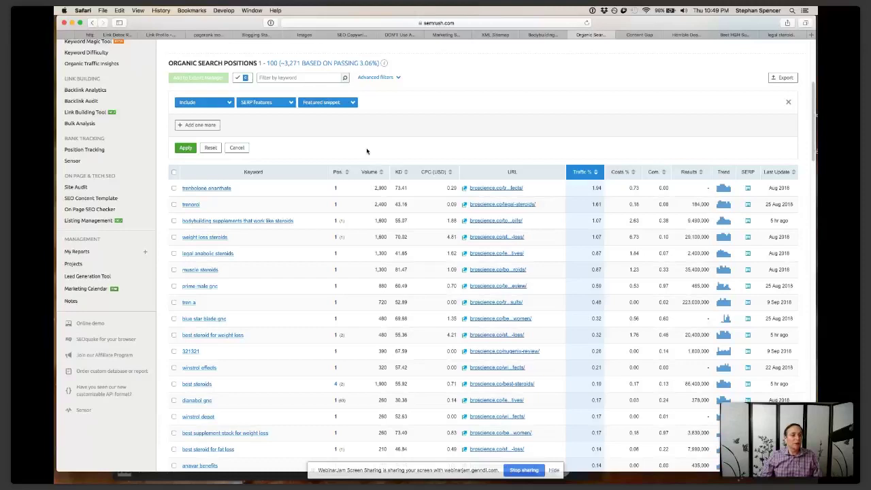
Open moz.com in a new browser tab
key("super+t")
type("moz.com")
key("Return")
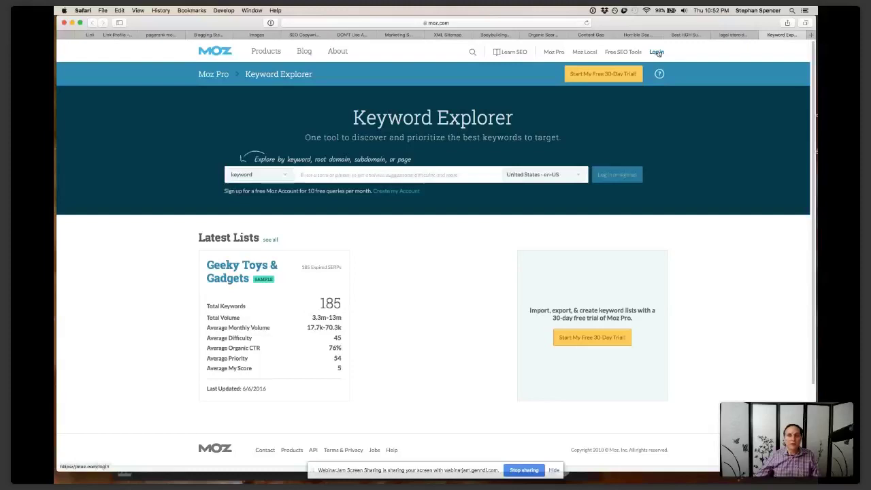
Enter the Moz account e-mail and password on the login form and tick Remember Me
left_click(657, 52)
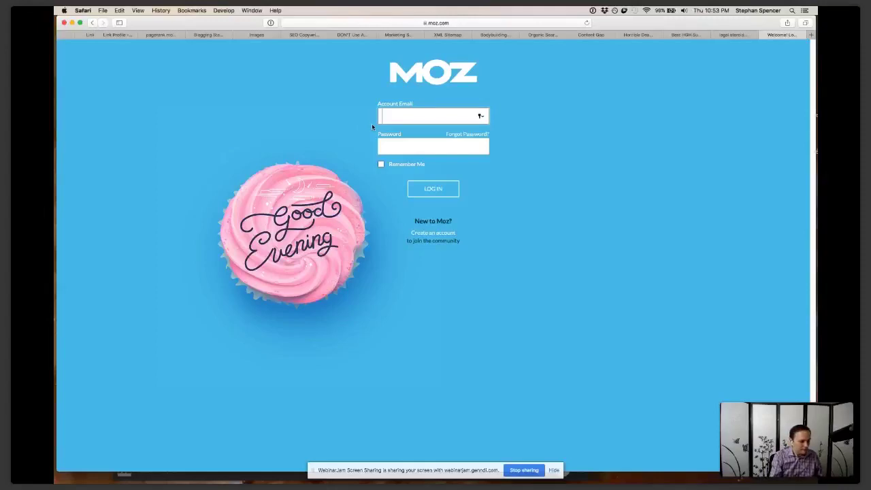
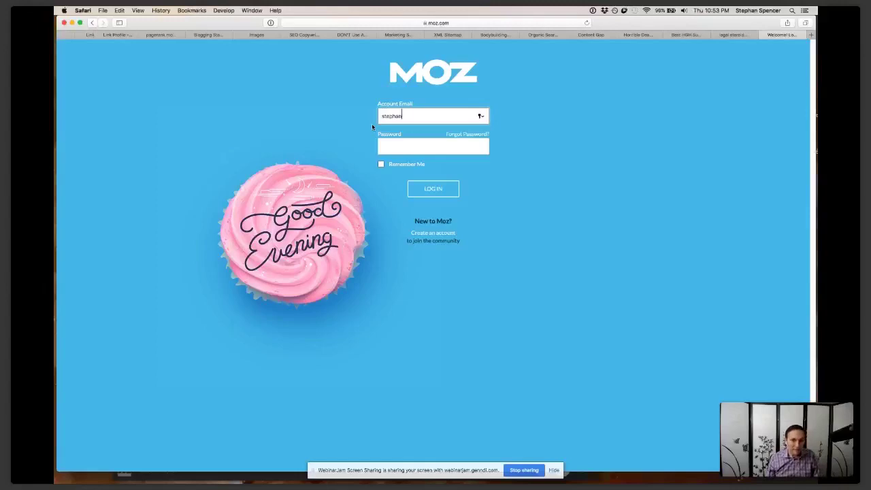
key("Tab")
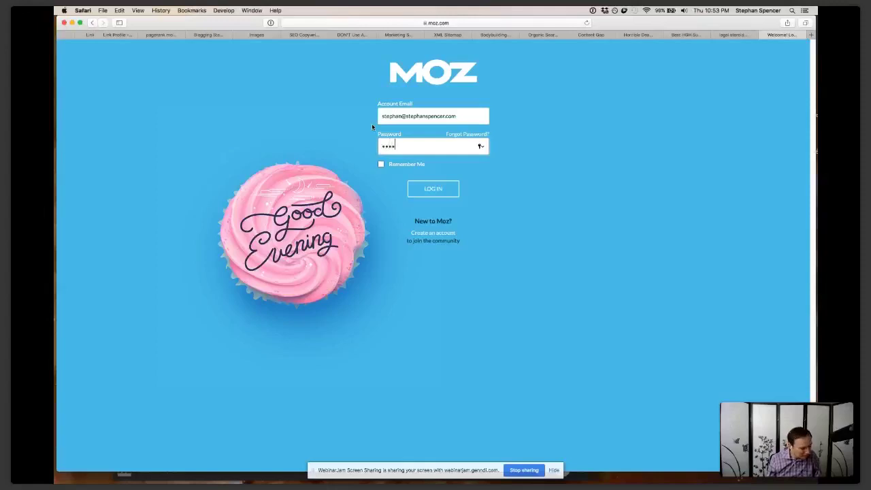
type("••••")
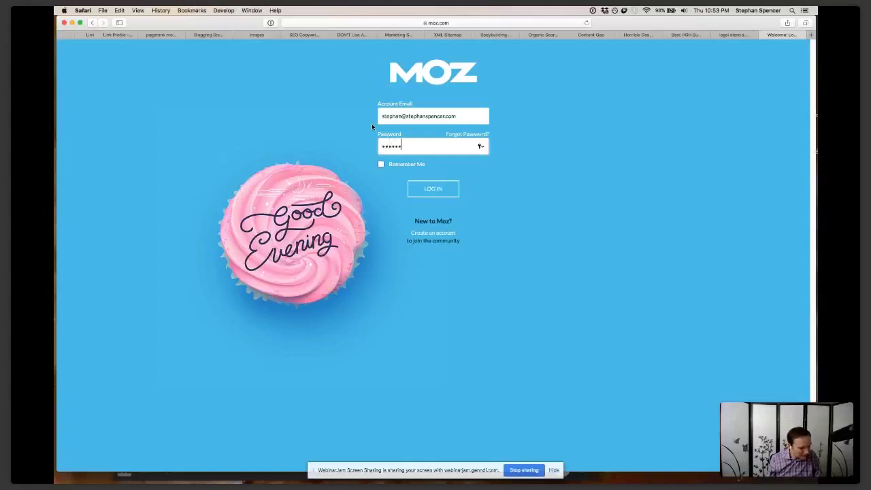
type("•••")
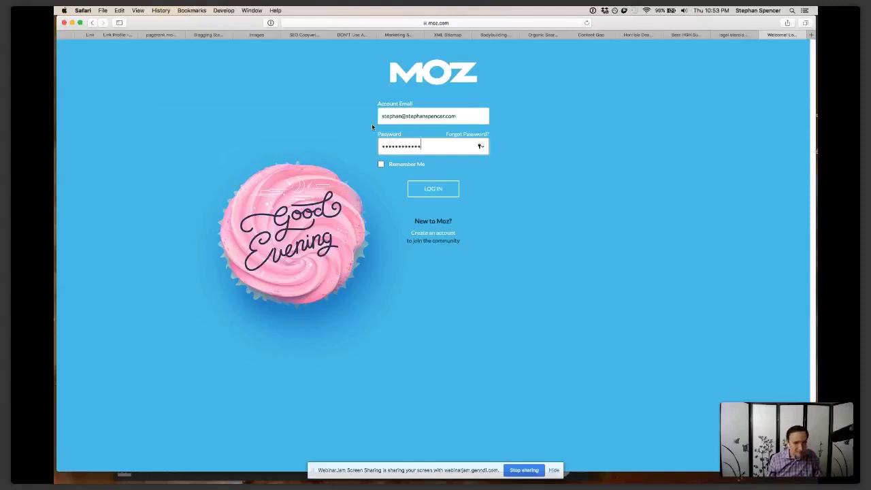
left_click(380, 165)
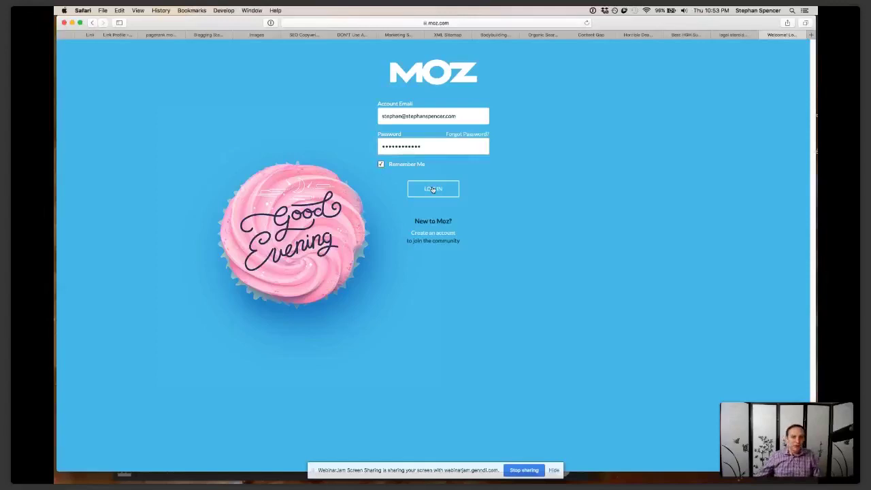
Log in to Moz, landing on the Keyword Explorer start page with 1,593 queries available
left_click(433, 189)
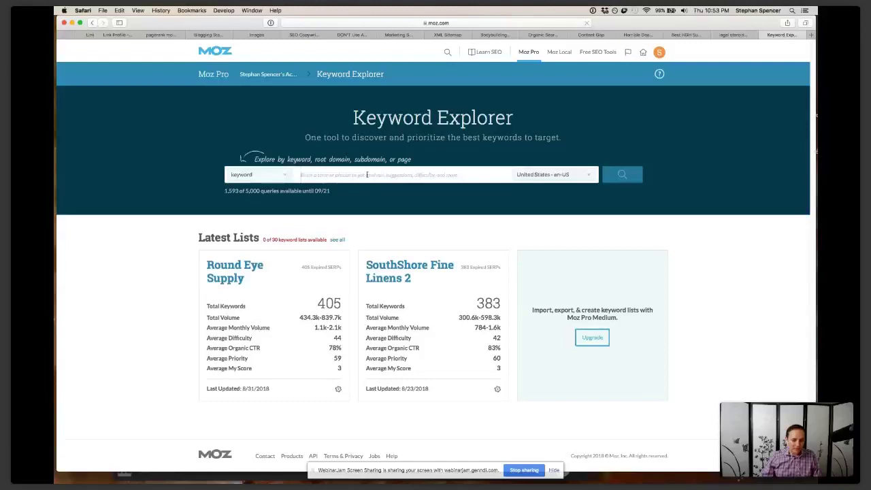
Search Keyword Explorer for 'hgh supplements', dropping 'best' and correcting the 'high' typo
left_click(366, 175)
type("b")
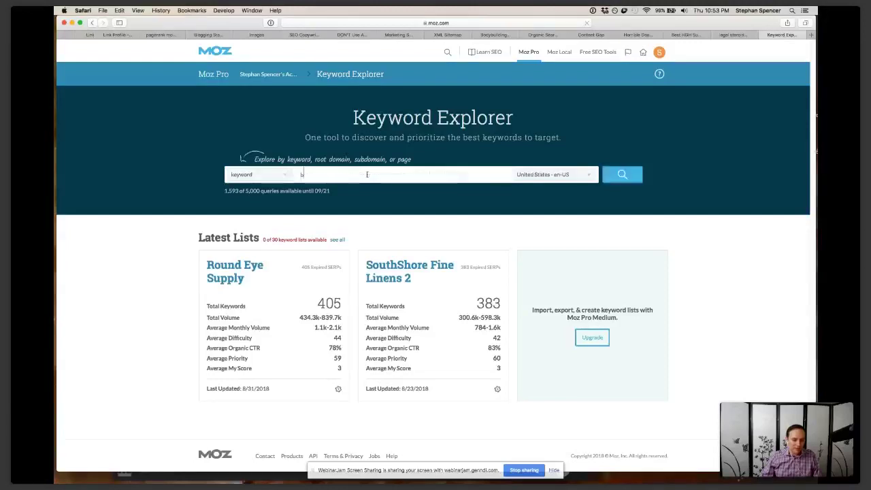
type("est hgh s")
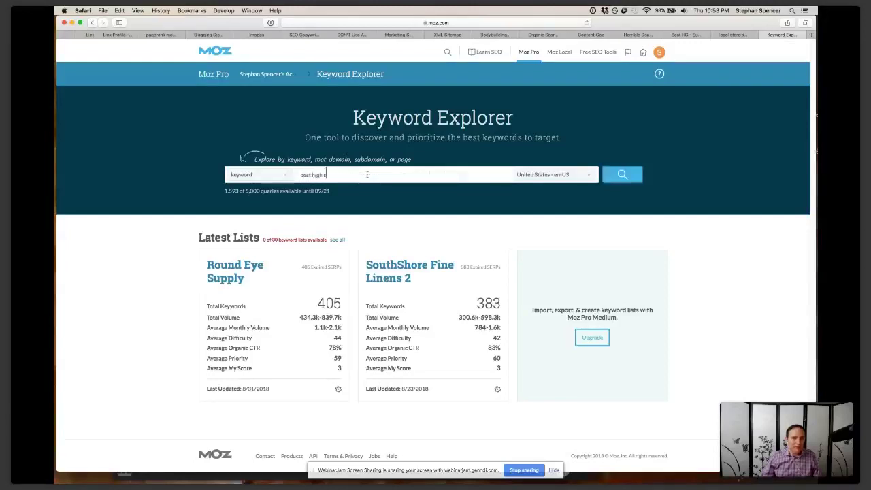
type("upplements")
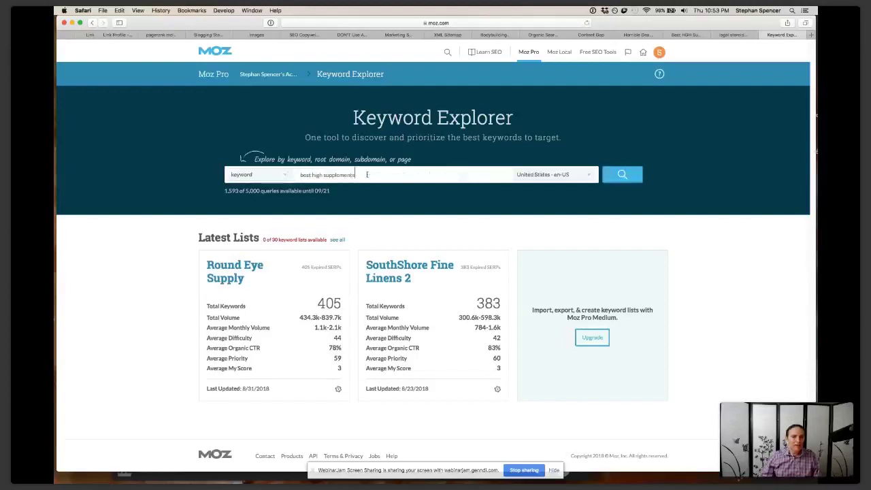
double_click(305, 175)
key("BackSpace")
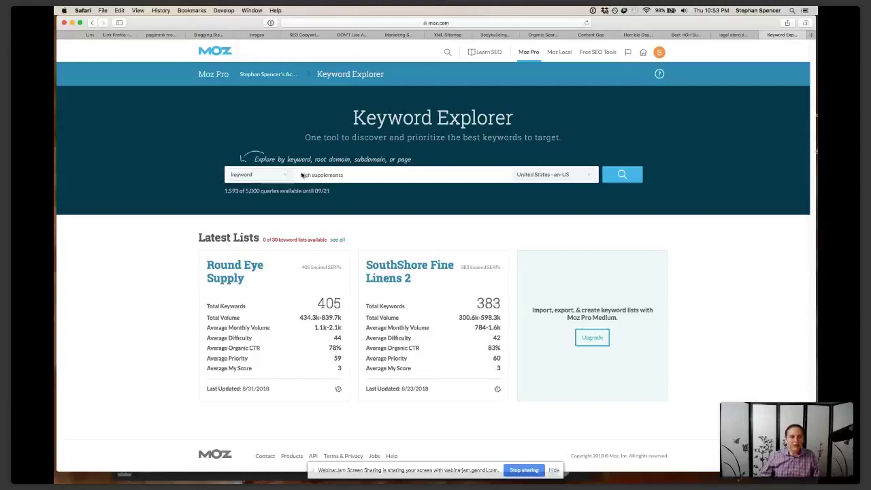
key("Return")
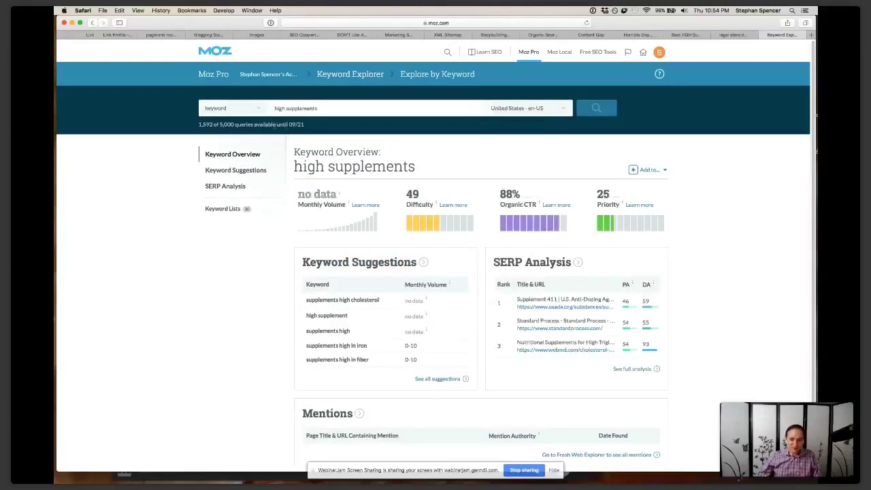
key("BackSpace")
key("Return")
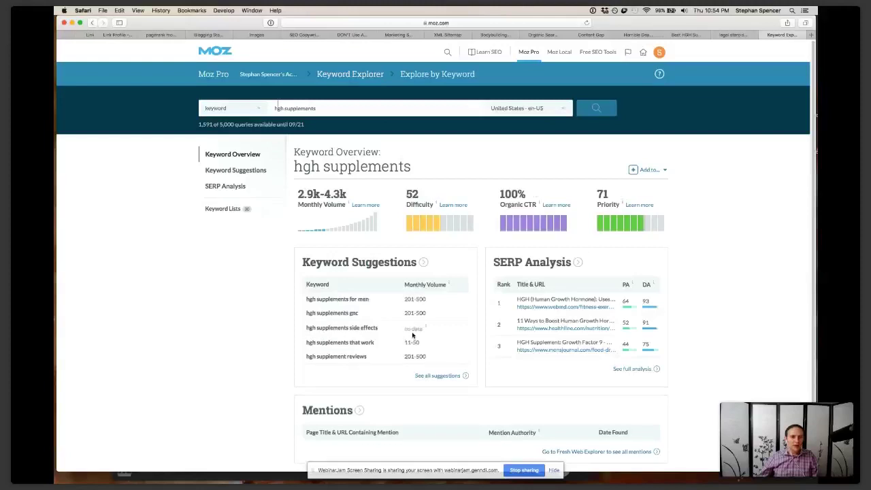
Show the full Keyword Suggestions list for 'hgh supplements'
left_click(259, 111)
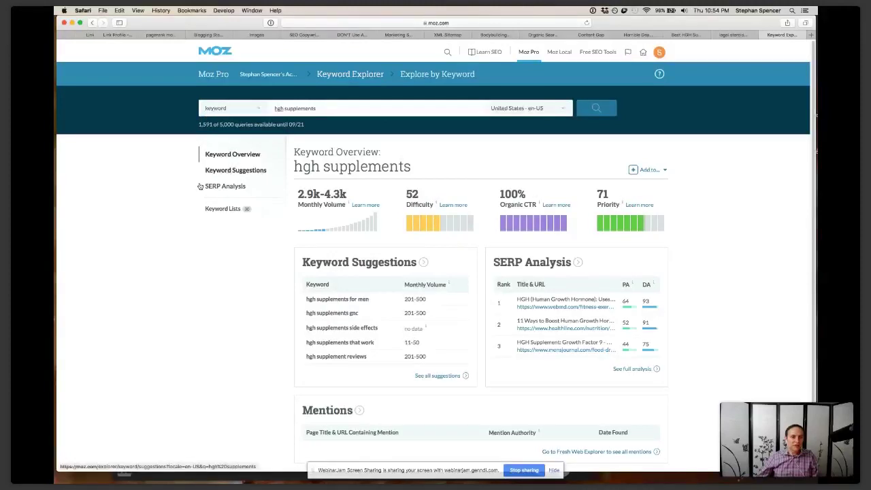
left_click(237, 175)
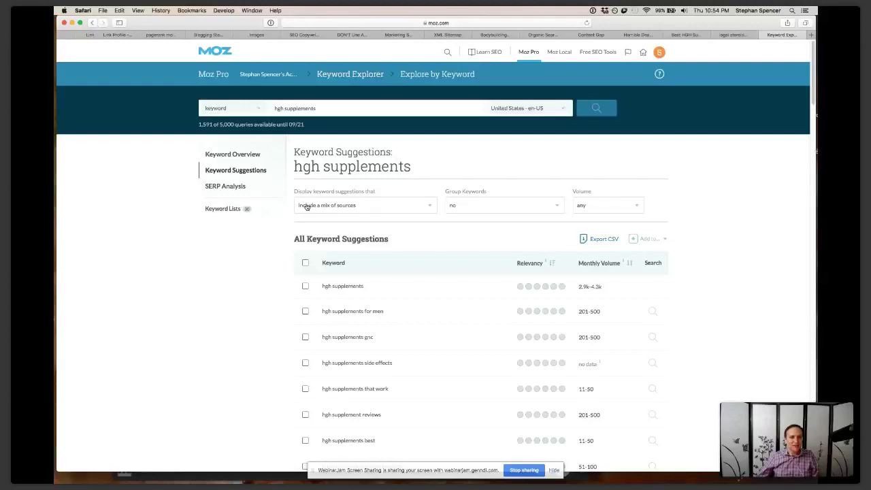
Limit the suggestions to 'are questions' and scroll through the question results
left_click(429, 208)
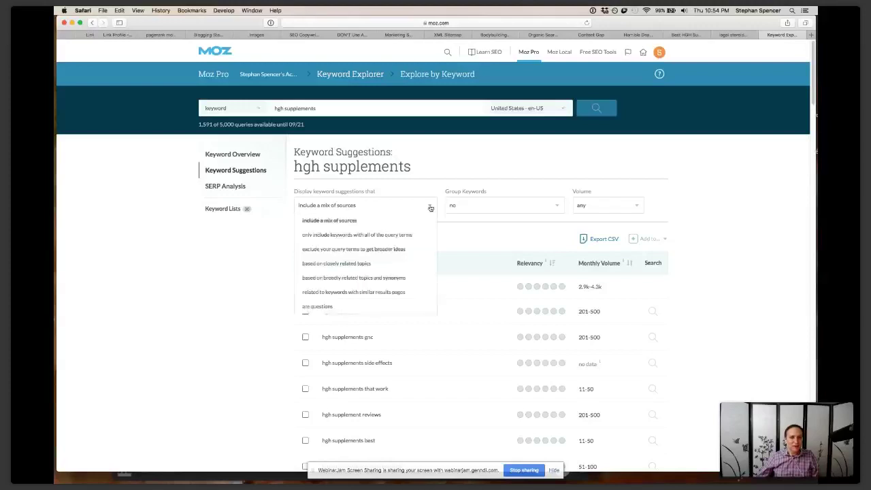
left_click(325, 307)
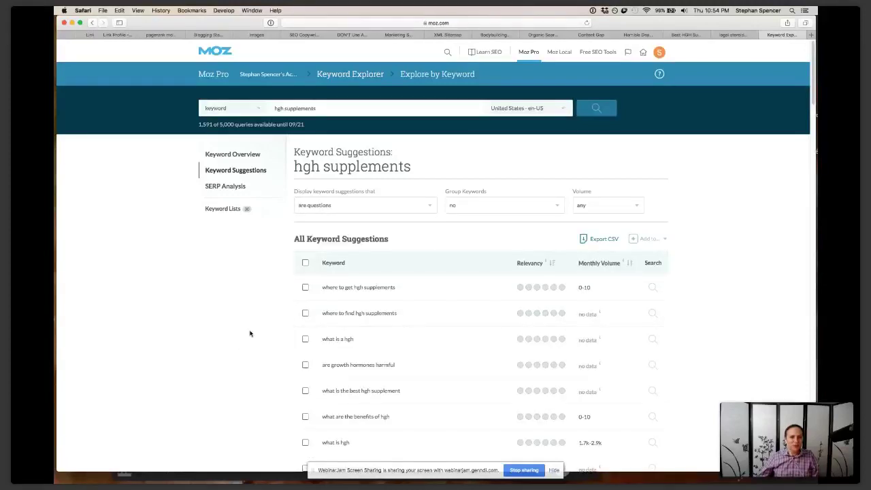
scroll(249, 334, "down", 1)
scroll(384, 225, "down", 4)
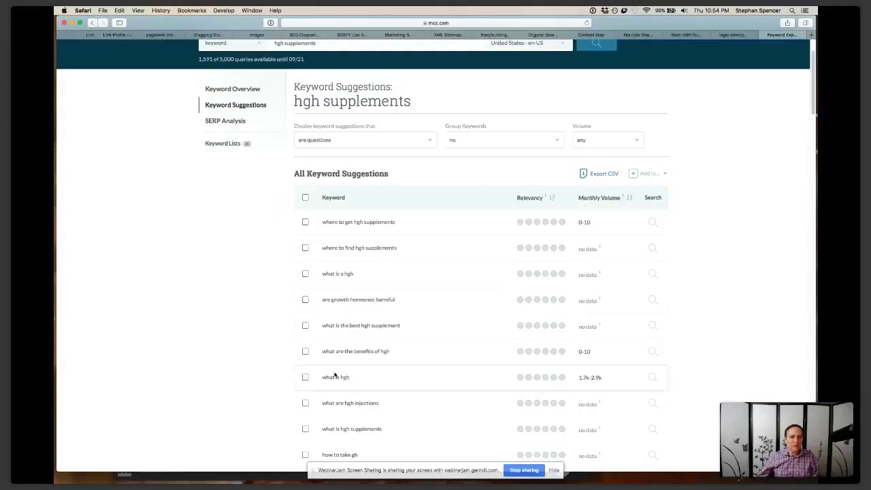
scroll(349, 385, "down", 1)
scroll(349, 386, "down", 4)
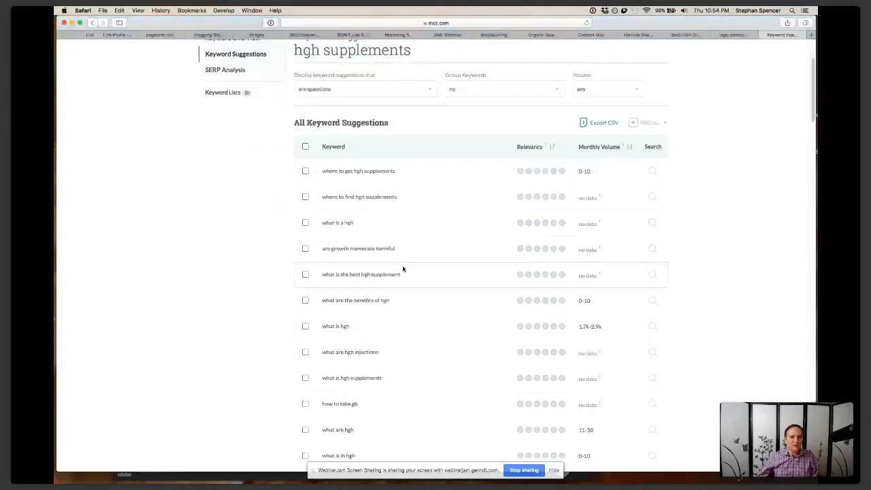
Select the keyword 'are growth hormones harmful' and scroll down through the question suggestions
left_click_drag(394, 248, 318, 247)
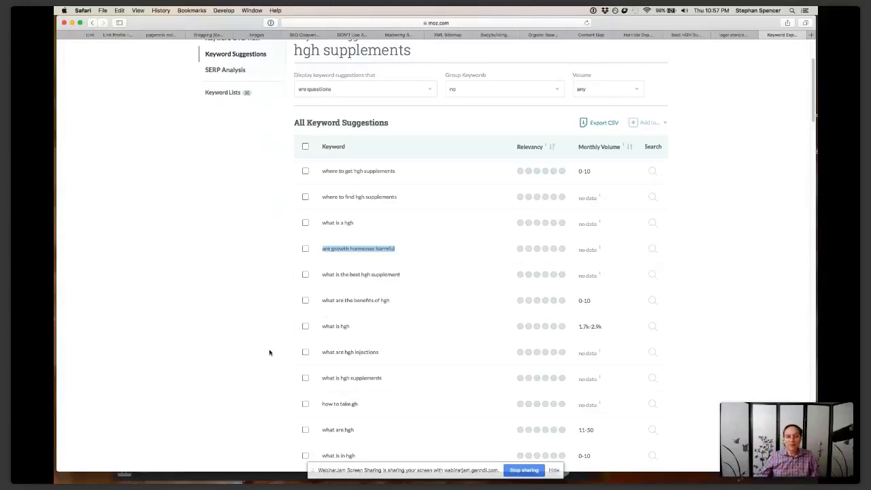
scroll(269, 352, "down", 5)
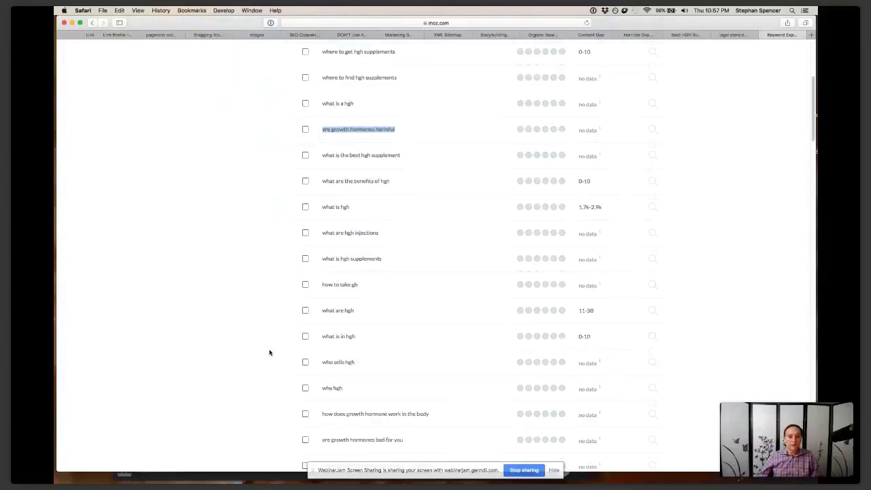
scroll(269, 352, "down", 2)
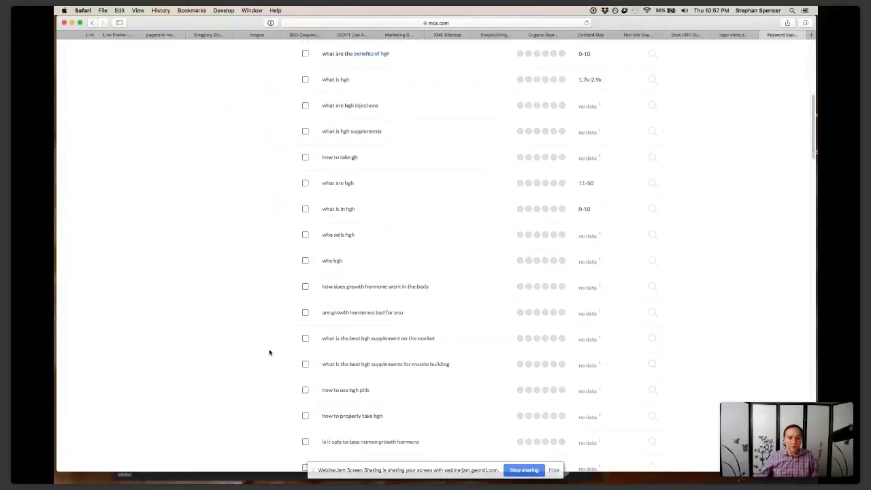
scroll(269, 353, "down", 3)
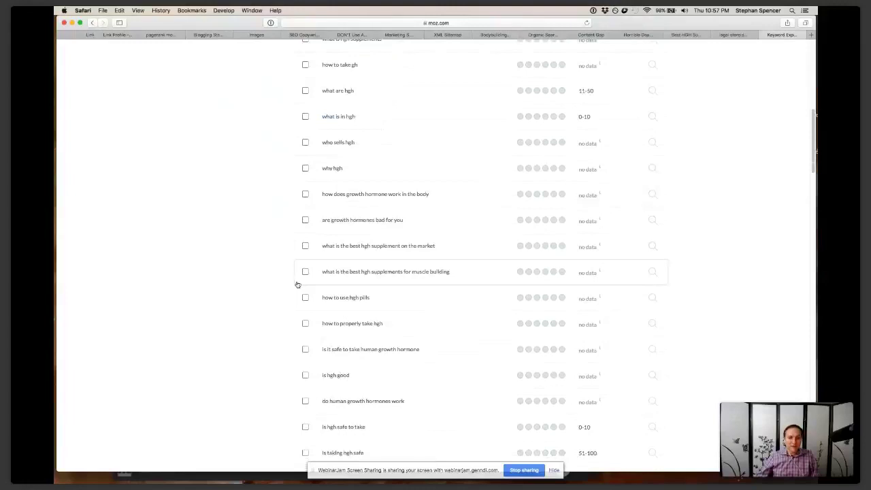
scroll(279, 332, "down", 2)
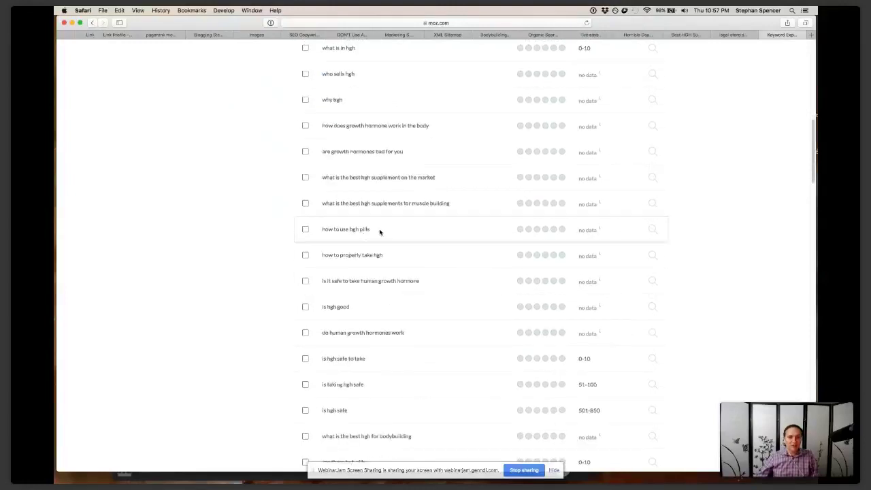
Select 'how to use hgh pills', then review the rest of the list and return to the top
left_click_drag(380, 232, 323, 229)
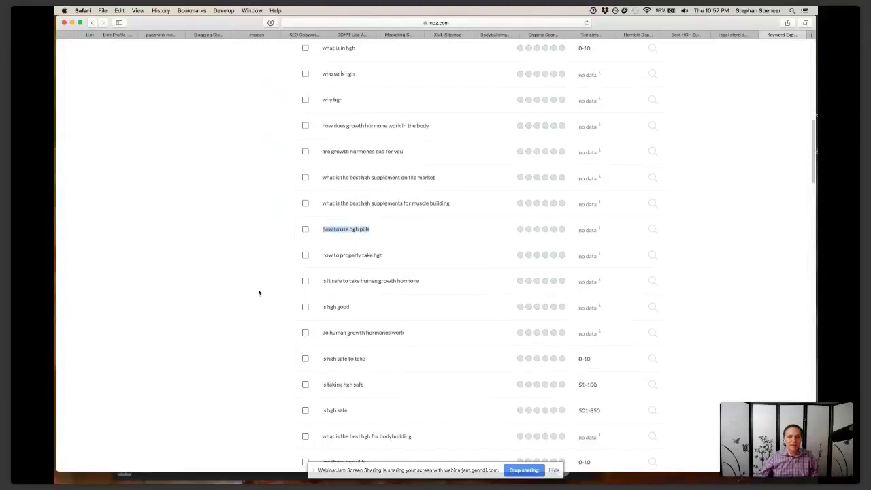
scroll(258, 294, "down", 2)
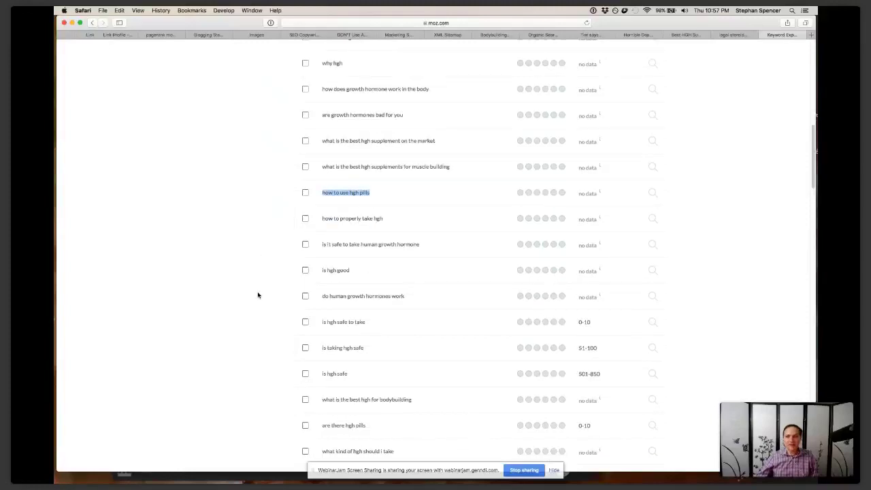
scroll(258, 294, "up", 10)
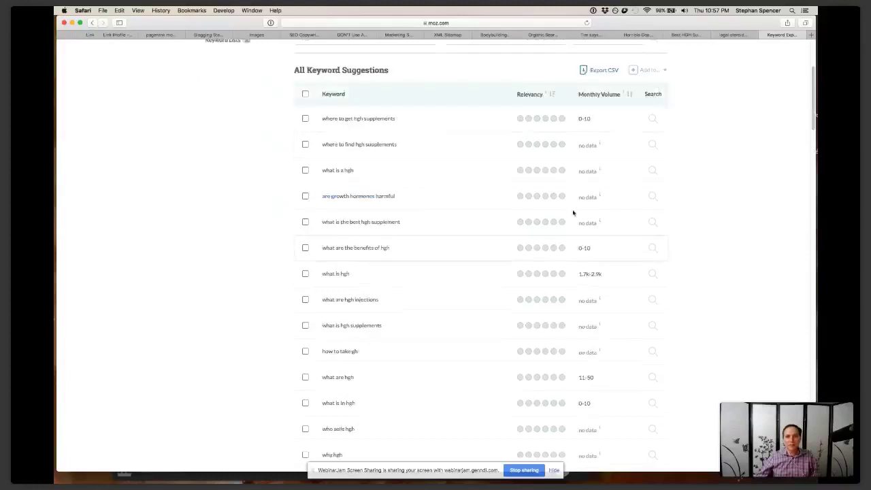
scroll(581, 351, "down", 2)
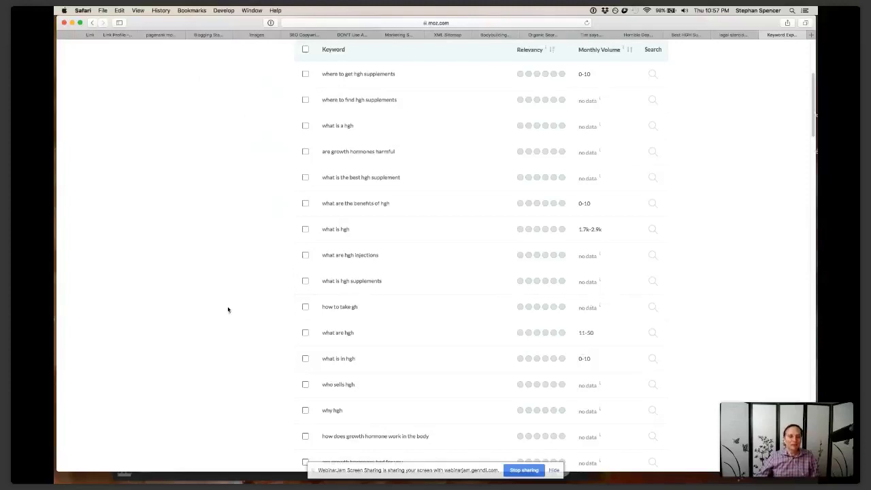
scroll(228, 309, "down", 5)
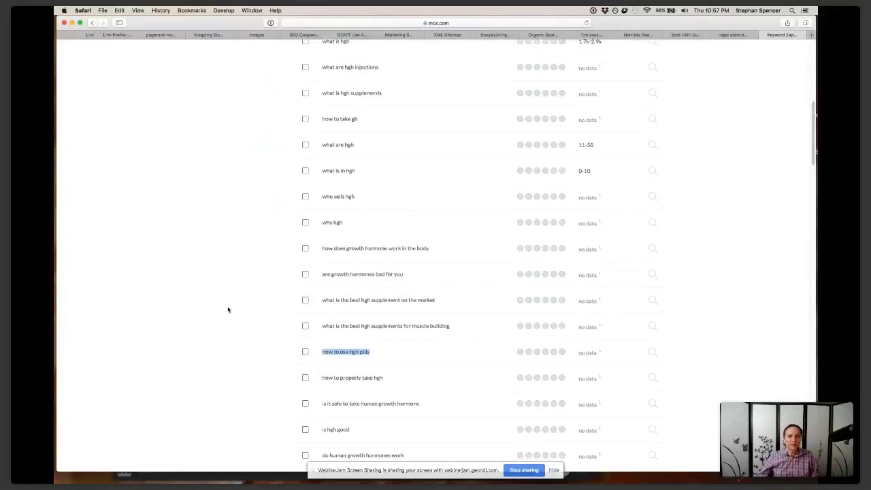
scroll(228, 309, "down", 2)
scroll(228, 309, "up", 7)
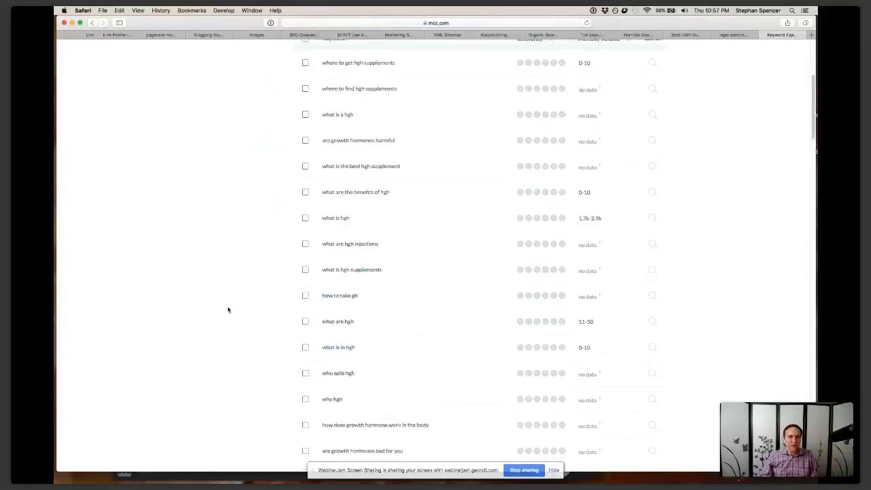
scroll(228, 310, "up", 8)
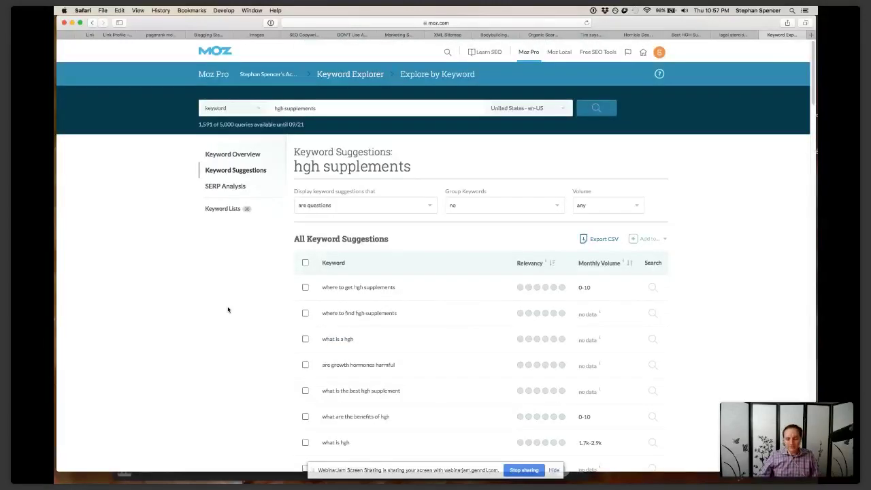
Load answerthepublic.com in a new Safari tab, then open it again from the bookmark in another tab
key("super+t")
type("a")
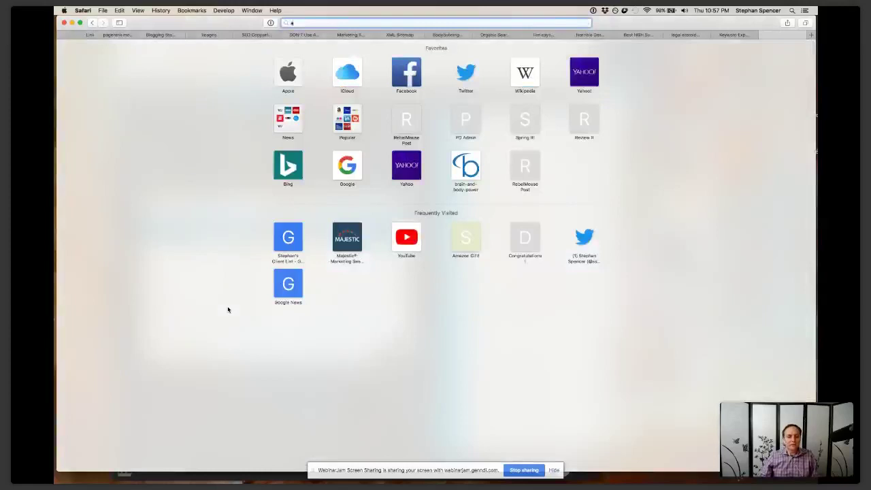
key("Return")
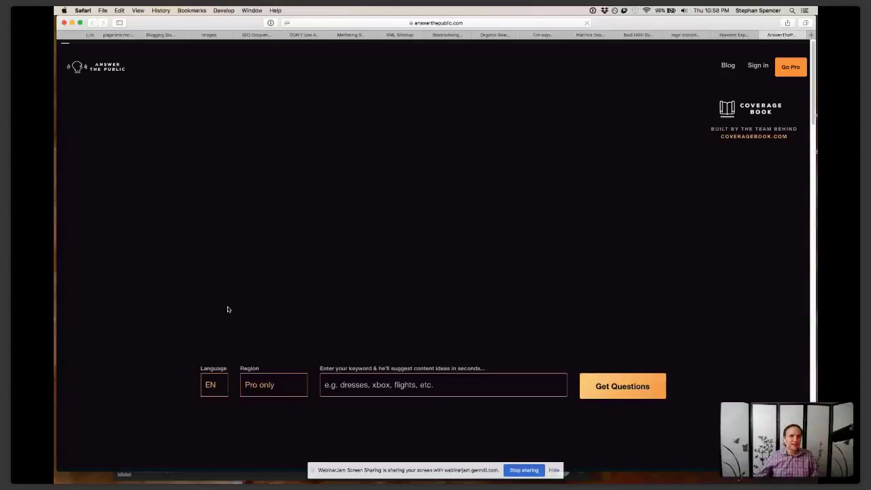
key("super+t")
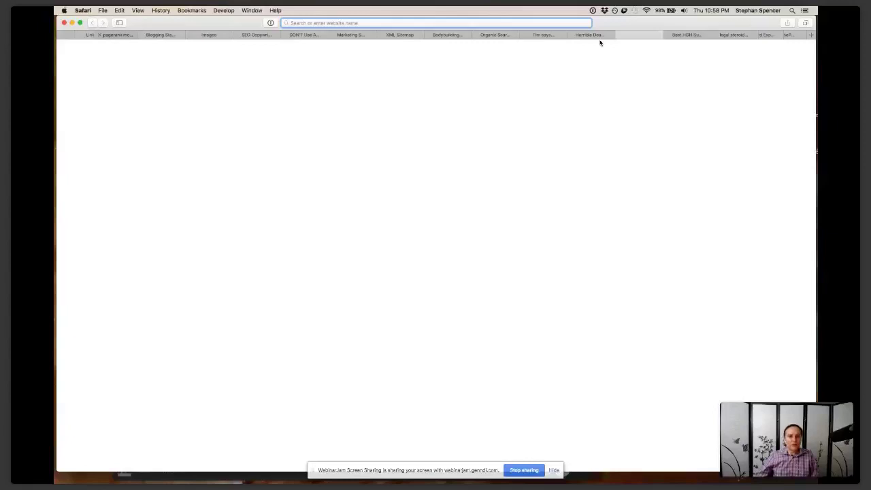
left_click(637, 34)
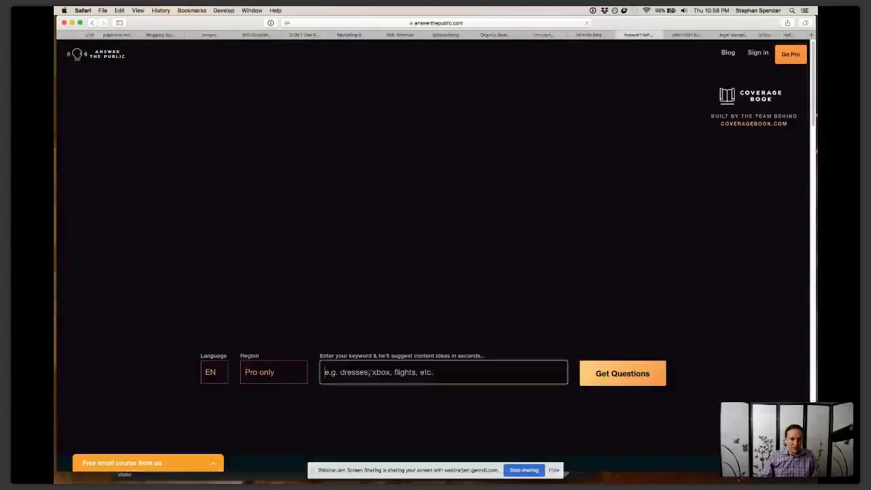
Search 'hgh supplements' on AnswerThePublic and scroll down to its 41-question visualisation wheel
type("hgh")
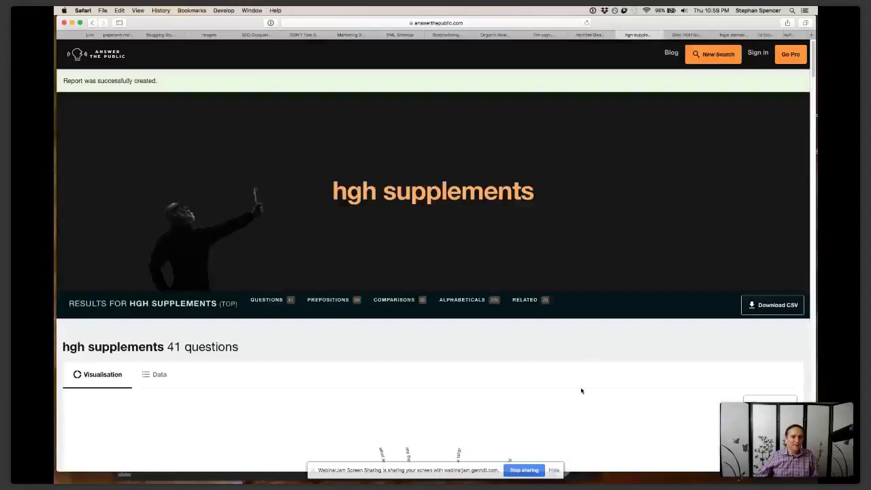
scroll(581, 390, "down", 2)
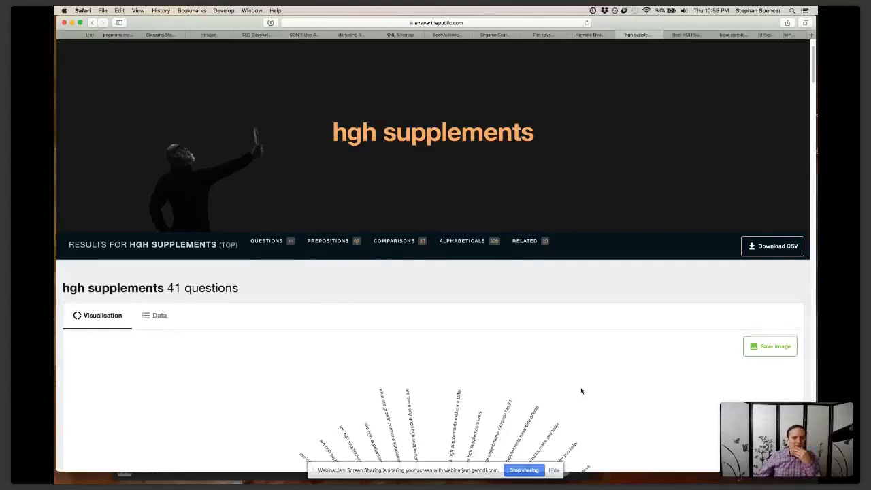
scroll(581, 390, "down", 1)
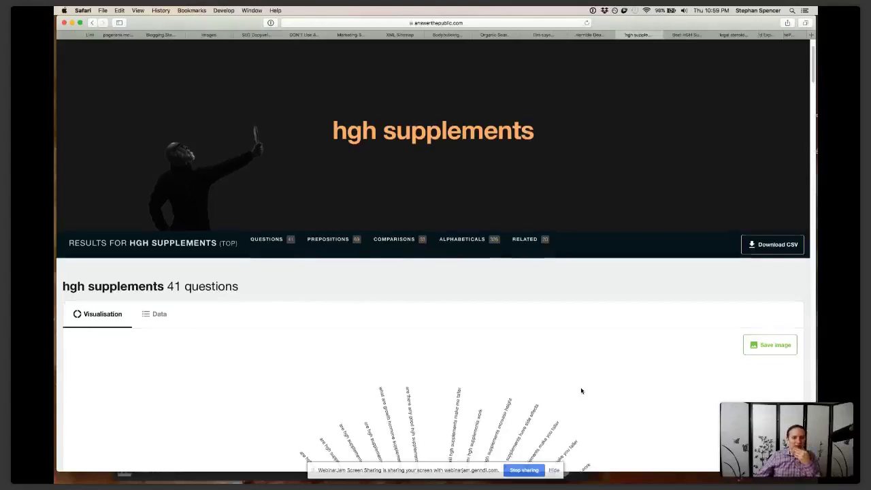
scroll(581, 390, "down", 2)
scroll(581, 391, "down", 5)
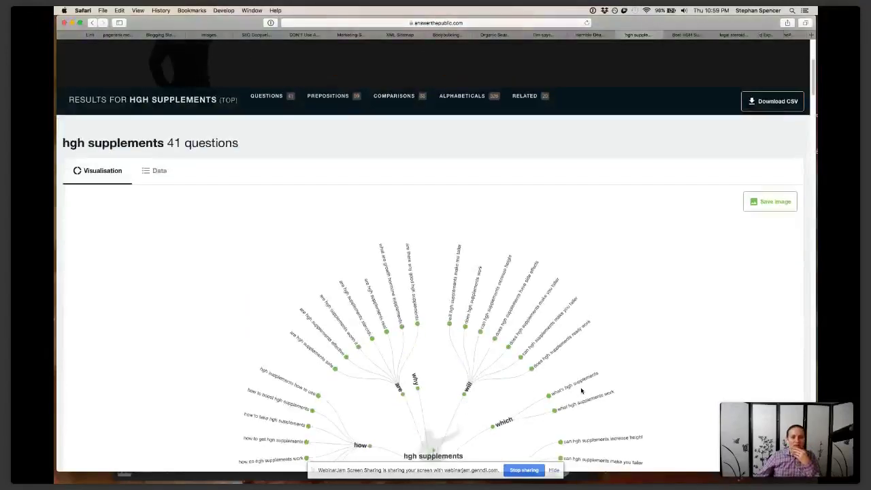